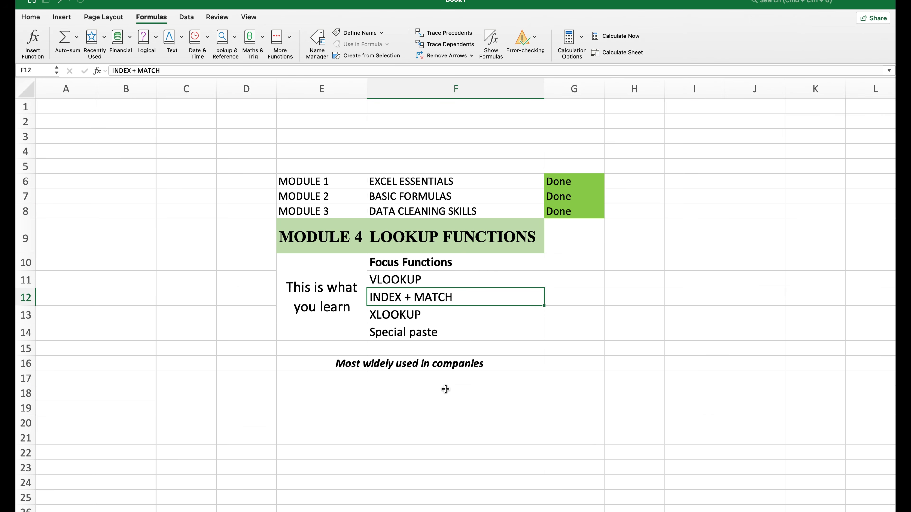
Open Sheet2 and select the first employee ID in the employee table.
{"action": "left_click", "coordinate": [432, 233]}
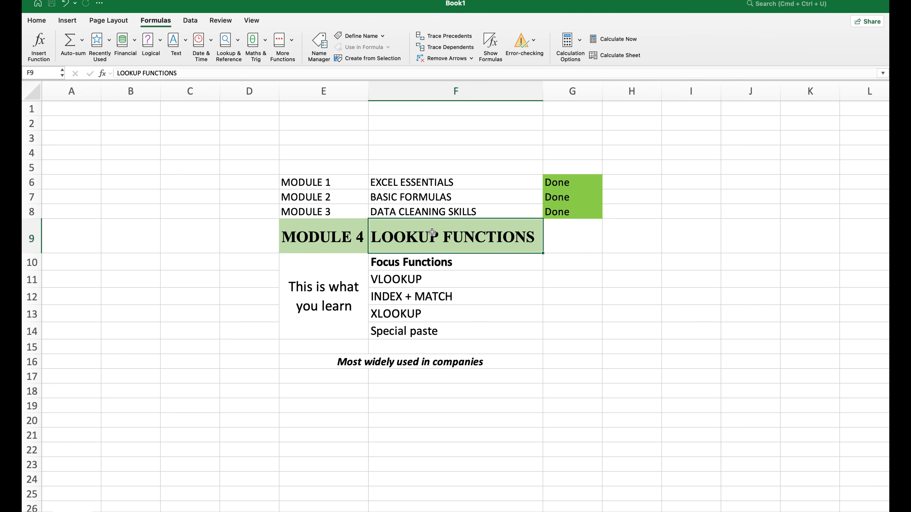
{"action": "left_click", "coordinate": [112, 511]}
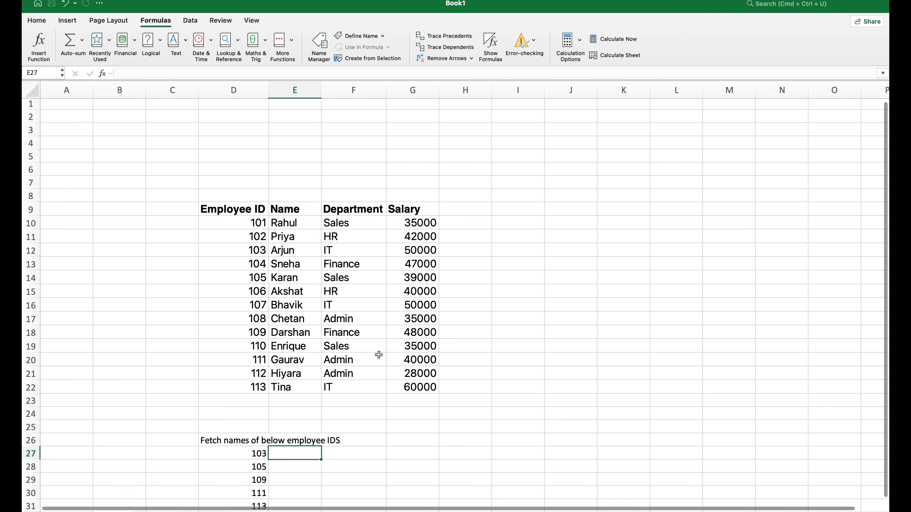
{"action": "scroll", "coordinate": [379, 355], "scroll_direction": "down", "scroll_amount": 5}
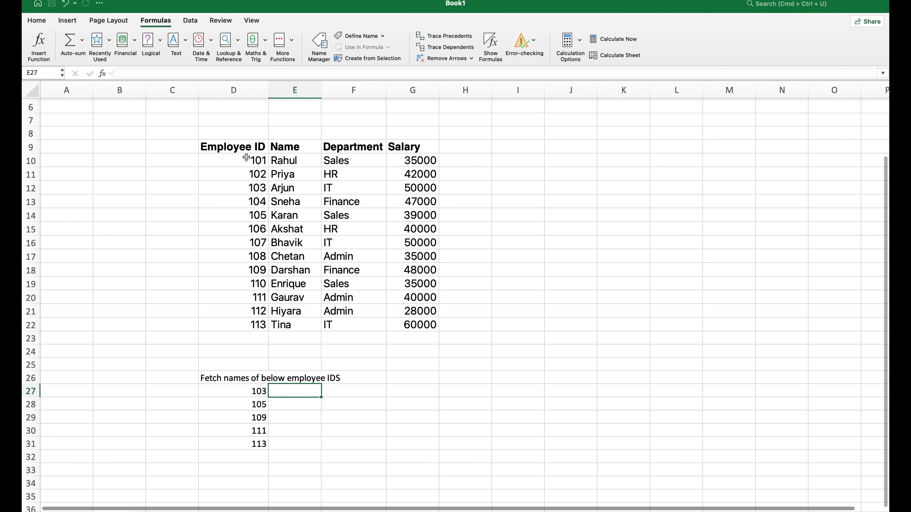
{"action": "left_click", "coordinate": [245, 163]}
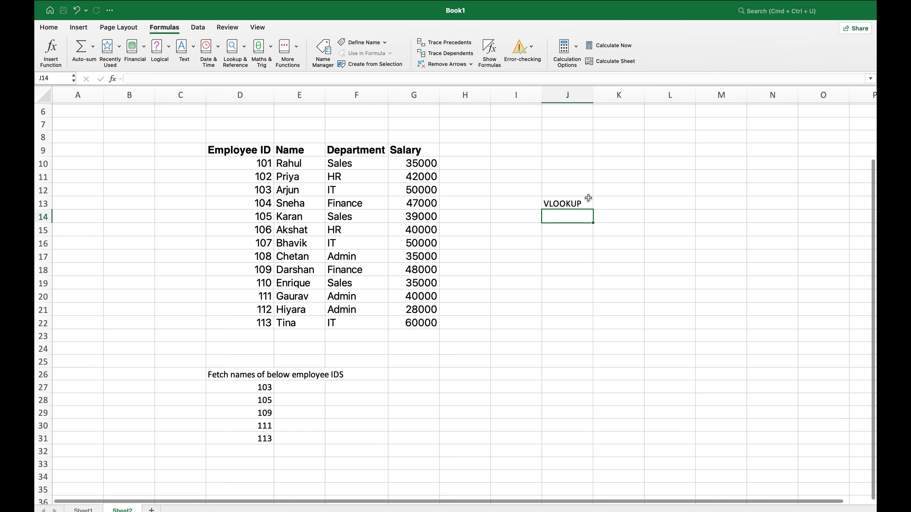
Enter the label "Vertical" in cell J14, directly below the VLOOKUP label.
{"action": "left_click", "coordinate": [585, 203]}
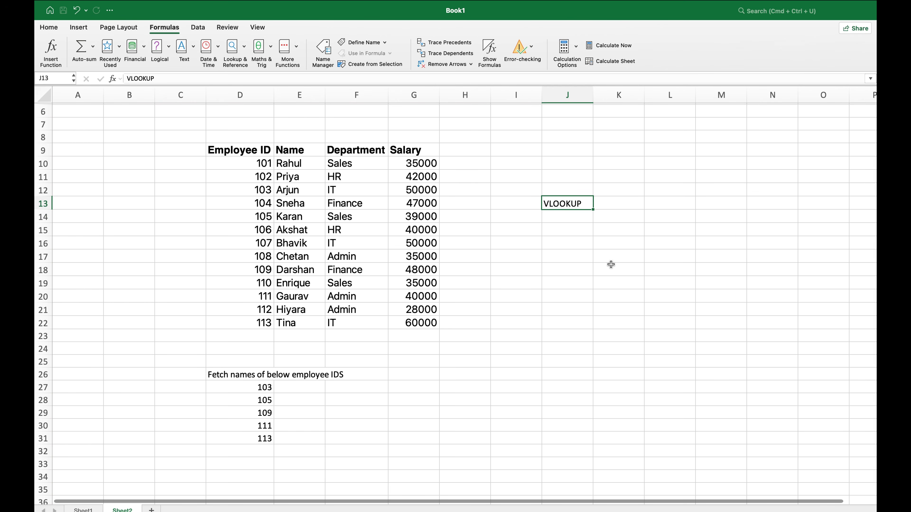
{"action": "key", "text": "Return"}
{"action": "type", "text": "Vertica"}
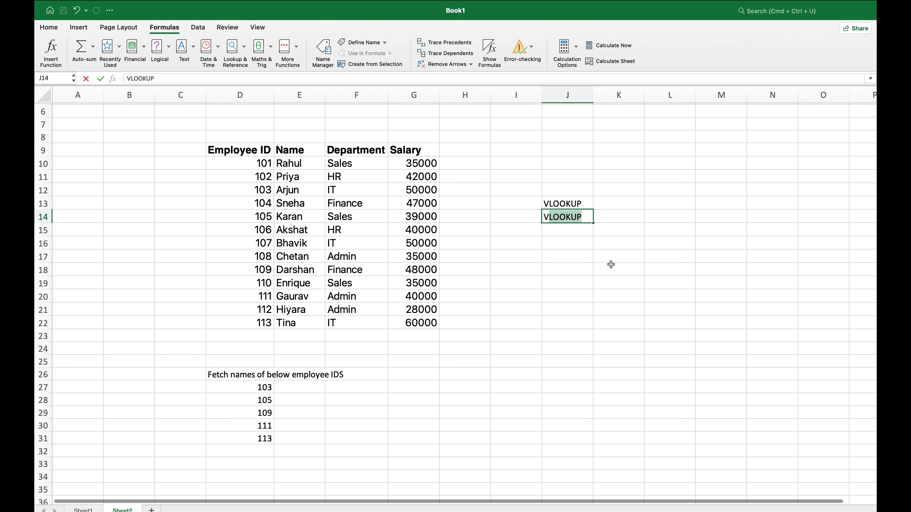
{"action": "type", "text": "l"}
{"action": "key", "text": "Return"}
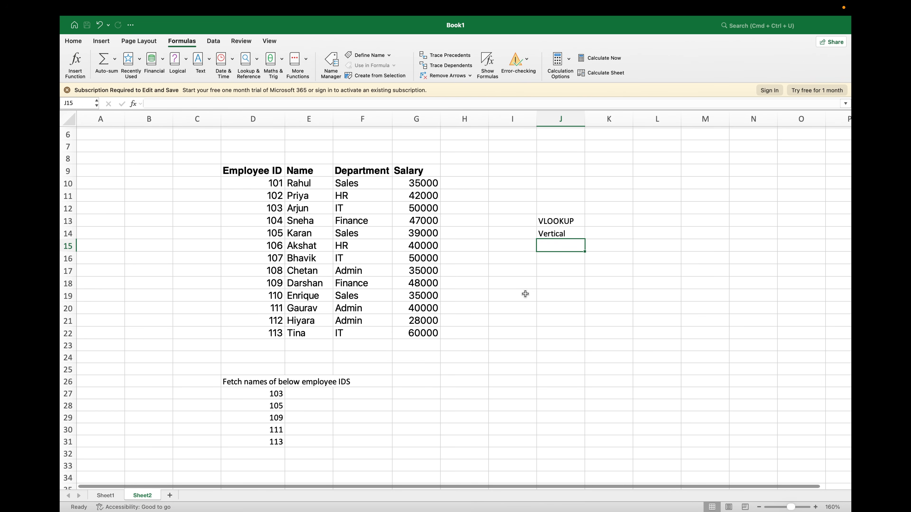
Go through the employee IDs in D27:D31 whose names have to be fetched.
{"action": "left_click", "coordinate": [327, 390]}
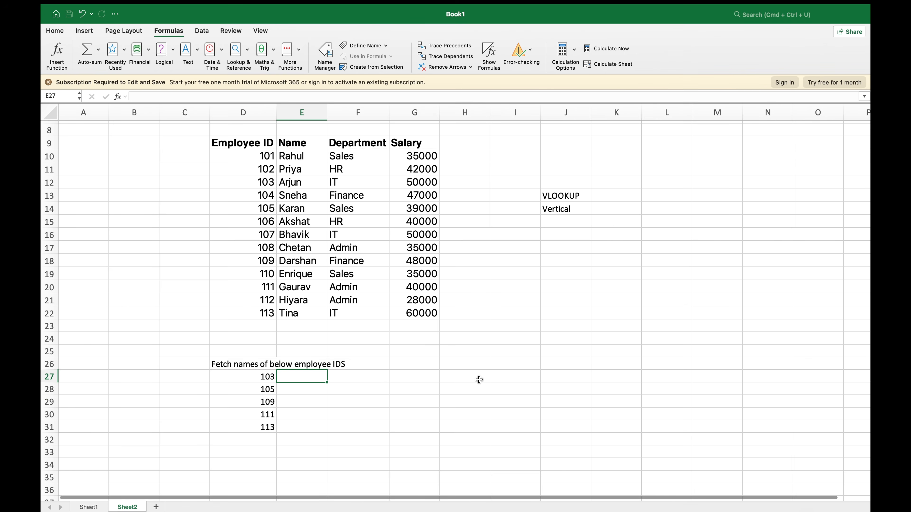
{"action": "key", "text": "Left"}
{"action": "key", "text": "Down"}
{"action": "key", "text": "Down"}
{"action": "key", "text": "Down"}
{"action": "key", "text": "Down"}
{"action": "key", "text": "Up"}
{"action": "key", "text": "Up"}
{"action": "key", "text": "Up"}
{"action": "key", "text": "Up"}
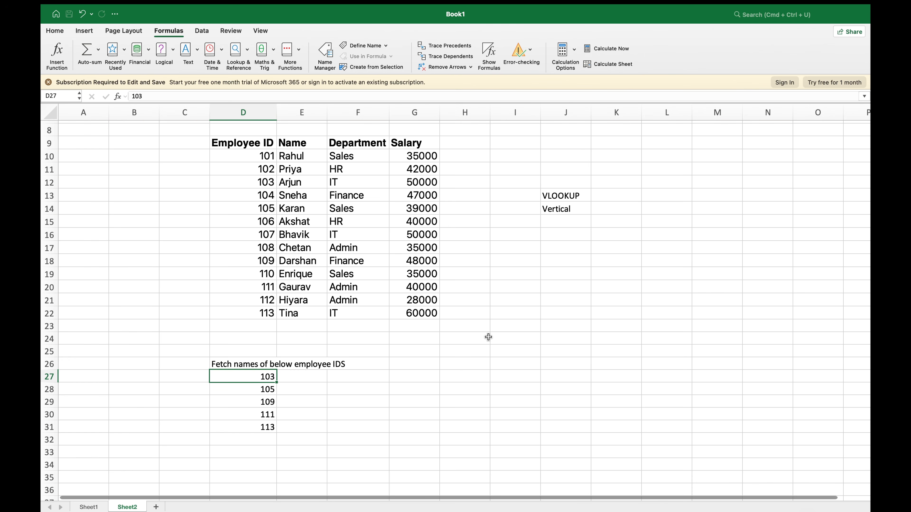
Fetch the first listed employee's name in E27 with the formula =VLOOKUP(D27,D9:G22,2).
{"action": "key", "text": "Right"}
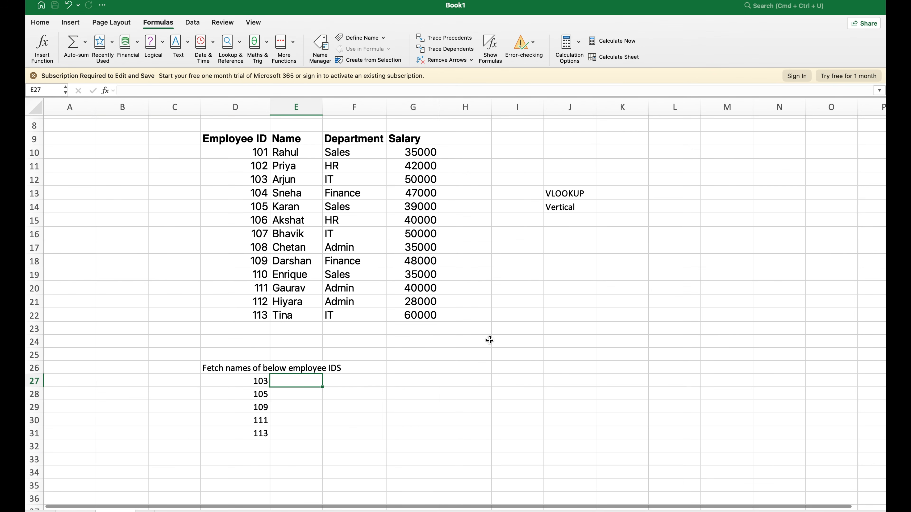
{"action": "type", "text": "="}
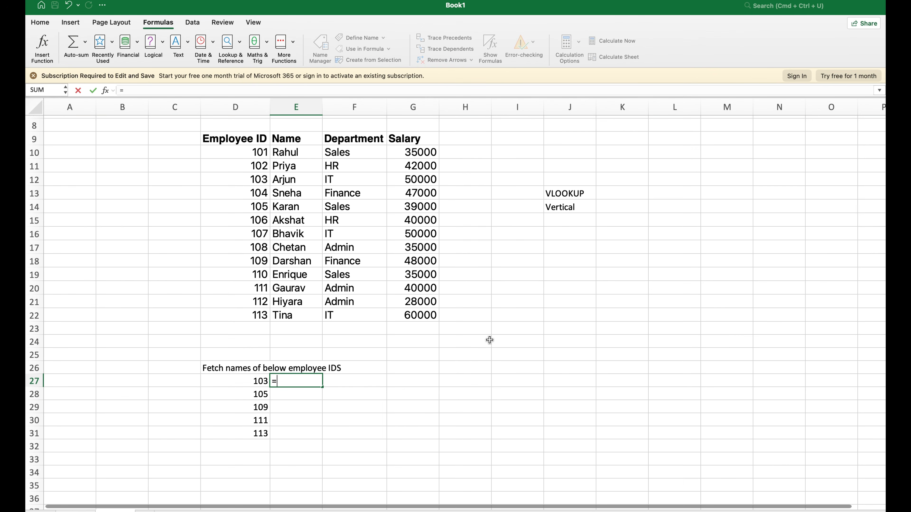
{"action": "type", "text": "vlookup("}
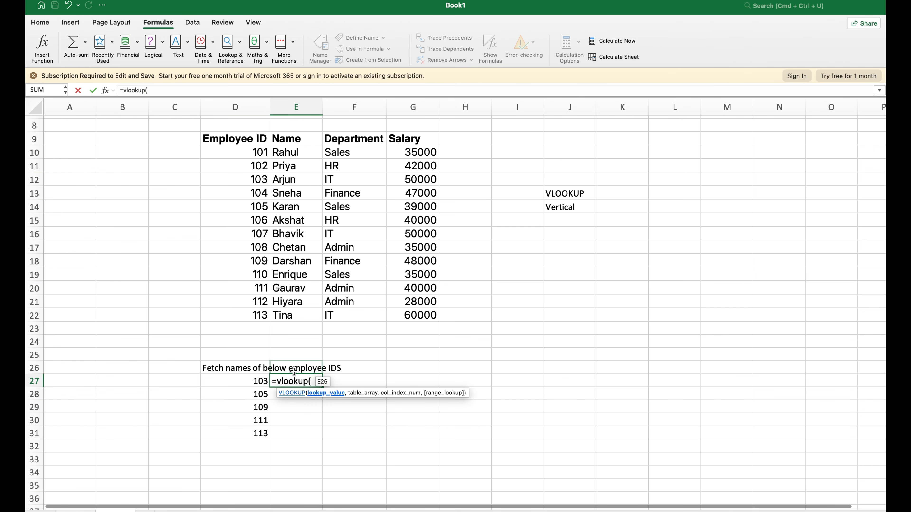
{"action": "left_click", "coordinate": [258, 382]}
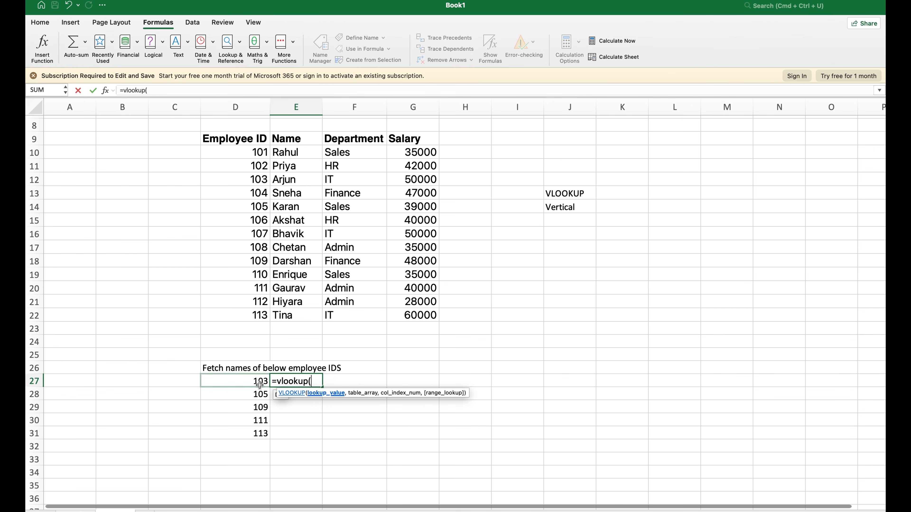
{"action": "type", "text": ","}
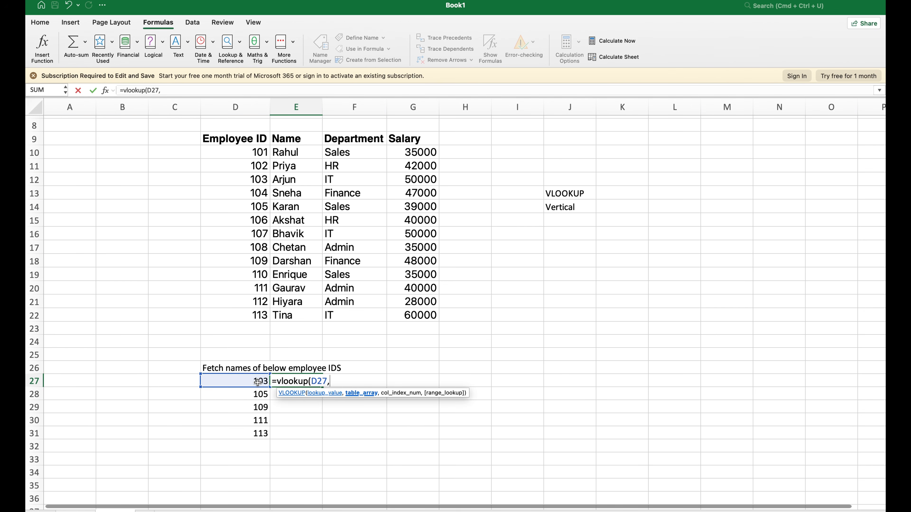
{"action": "left_click", "coordinate": [254, 144]}
{"action": "key", "text": "super+shift+Down"}
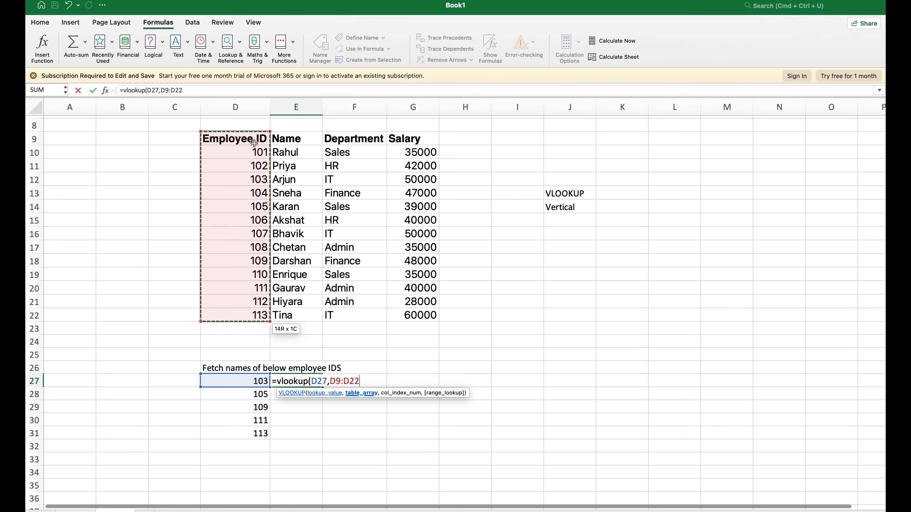
{"action": "key", "text": "shift+Right"}
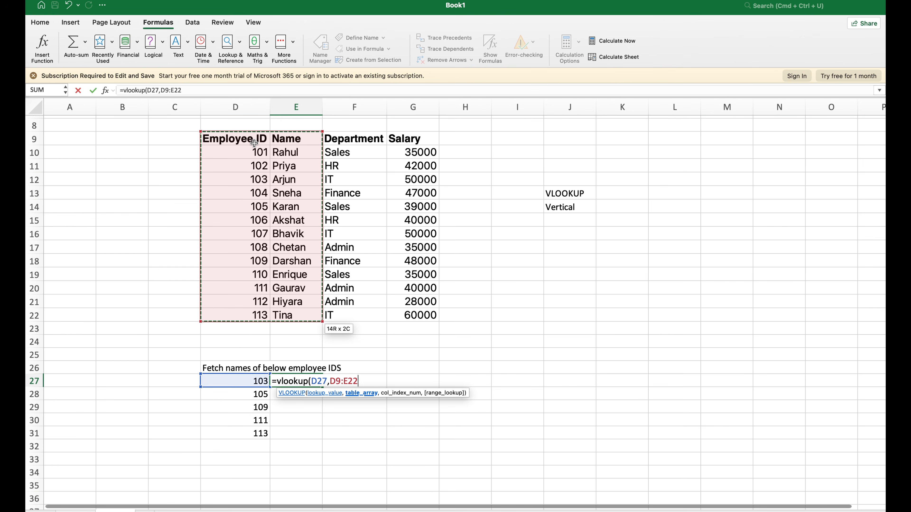
{"action": "key", "text": "shift+Right"}
{"action": "key", "text": "shift+Right"}
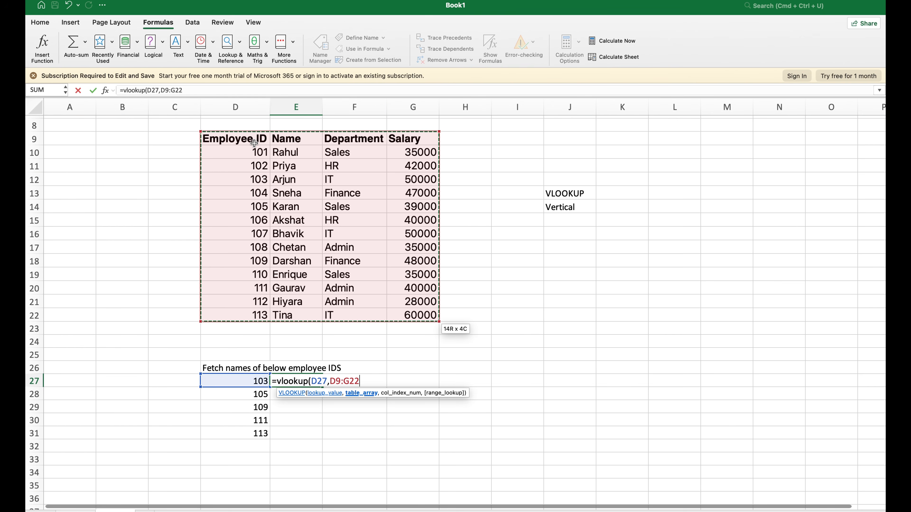
{"action": "type", "text": ","}
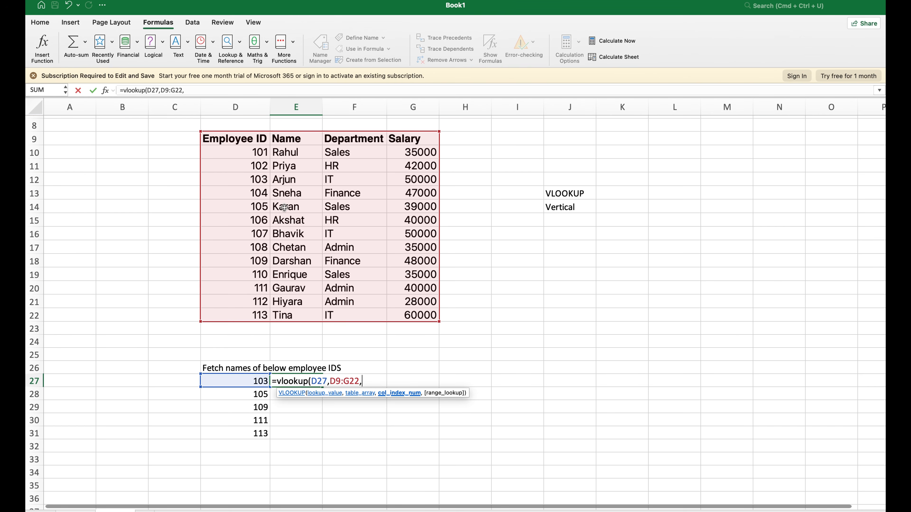
{"action": "type", "text": "2"}
{"action": "key", "text": "Return"}
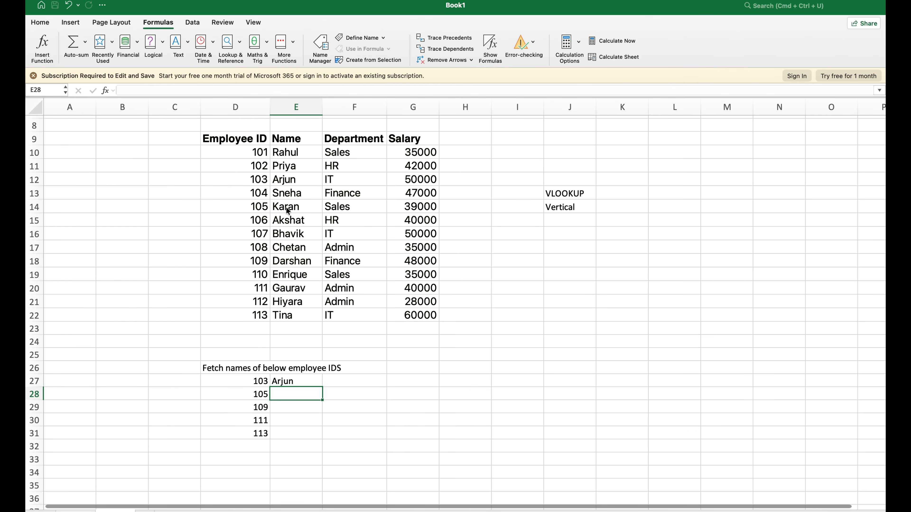
{"action": "key", "text": "Up"}
{"action": "key", "text": "shift+Down"}
{"action": "key", "text": "shift+Down"}
{"action": "key", "text": "shift+Down"}
{"action": "key", "text": "shift+Down"}
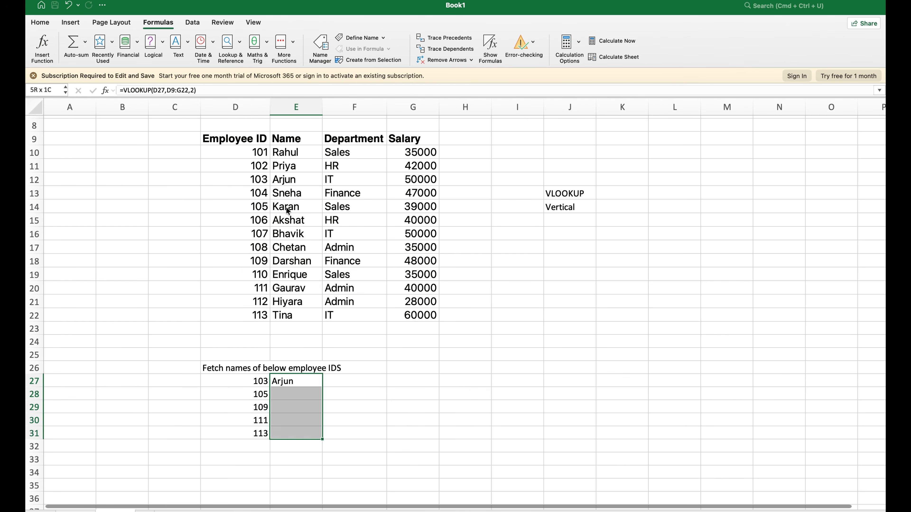
{"action": "key", "text": "Up"}
{"action": "key", "text": "Left"}
{"action": "key", "text": "Down"}
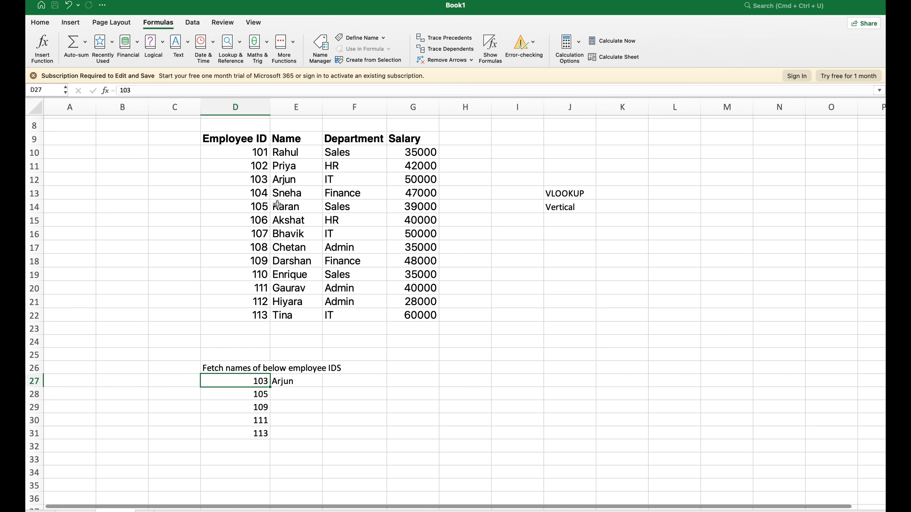
{"action": "key", "text": "Right"}
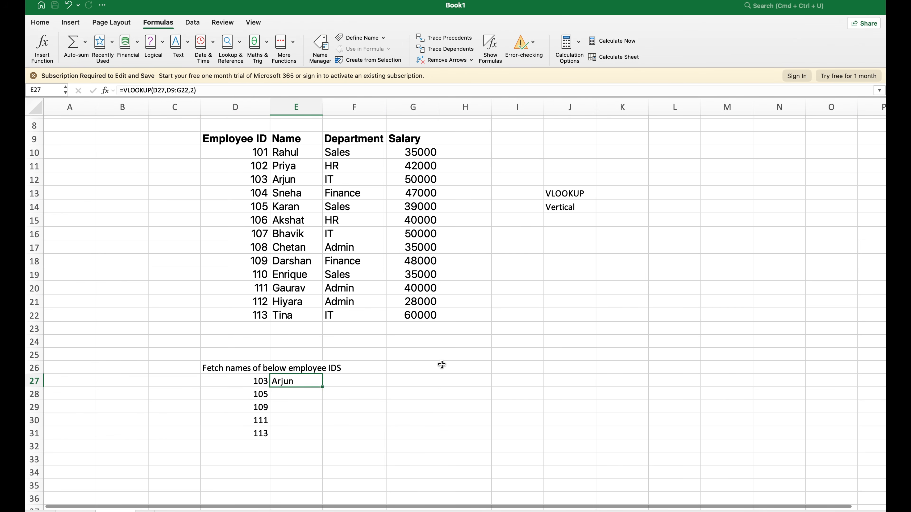
Fill the name lookup formula from E27 down to E31.
{"action": "key", "text": "shift+Down"}
{"action": "key", "text": "shift+Down"}
{"action": "key", "text": "shift+Down"}
{"action": "key", "text": "shift+Down"}
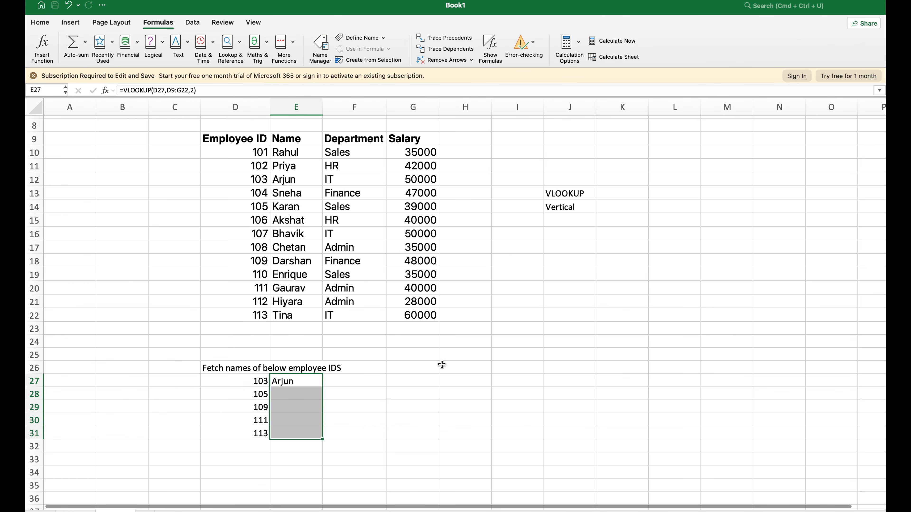
{"action": "key", "text": "ctrl+d"}
Check the name lookup formulas and their results in E27:E31.
{"action": "key", "text": "Up"}
{"action": "key", "text": "Down"}
{"action": "key", "text": "Down"}
{"action": "key", "text": "Down"}
{"action": "key", "text": "Down"}
{"action": "key", "text": "Down"}
{"action": "key", "text": "Up"}
{"action": "key", "text": "Up"}
{"action": "key", "text": "Up"}
{"action": "key", "text": "Up"}
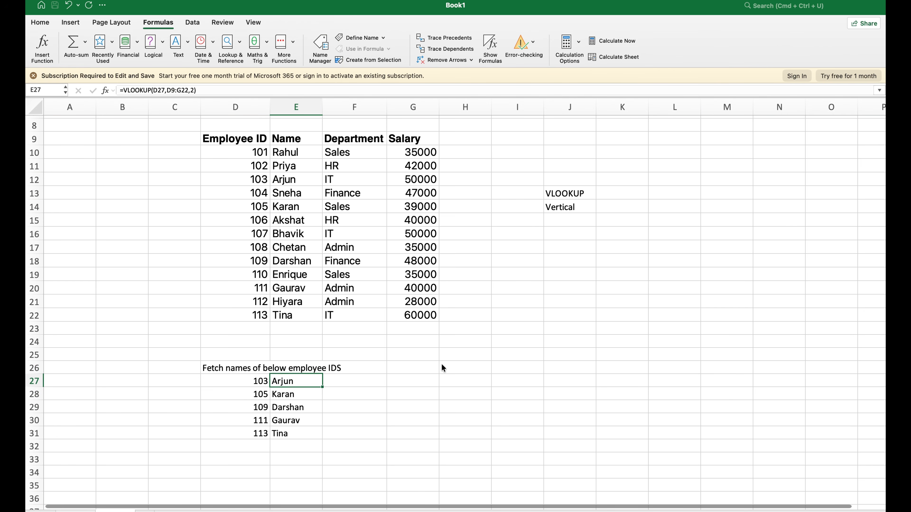
Fetch the first listed employee's department in F27 with the formula =VLOOKUP(D27,D9:F22,3).
{"action": "key", "text": "Right"}
{"action": "type", "text": "=vlookup("}
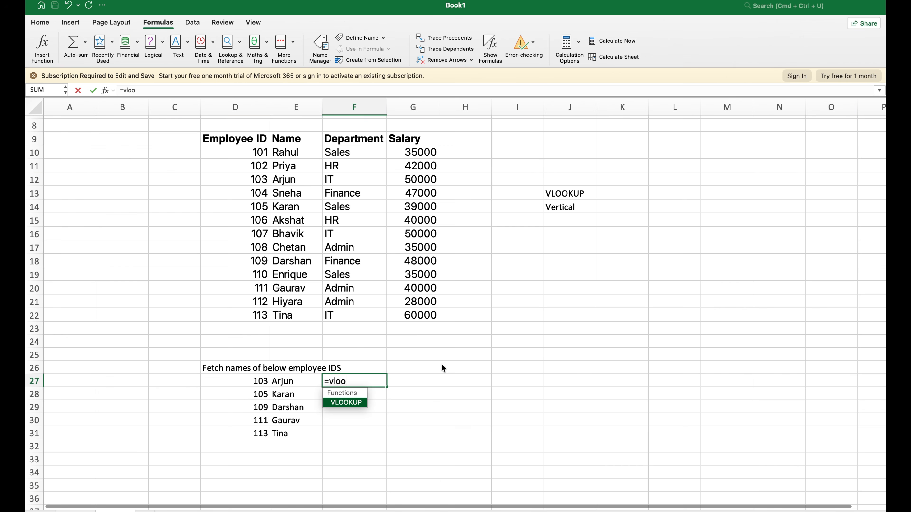
{"action": "key", "text": "Left"}
{"action": "key", "text": "Left"}
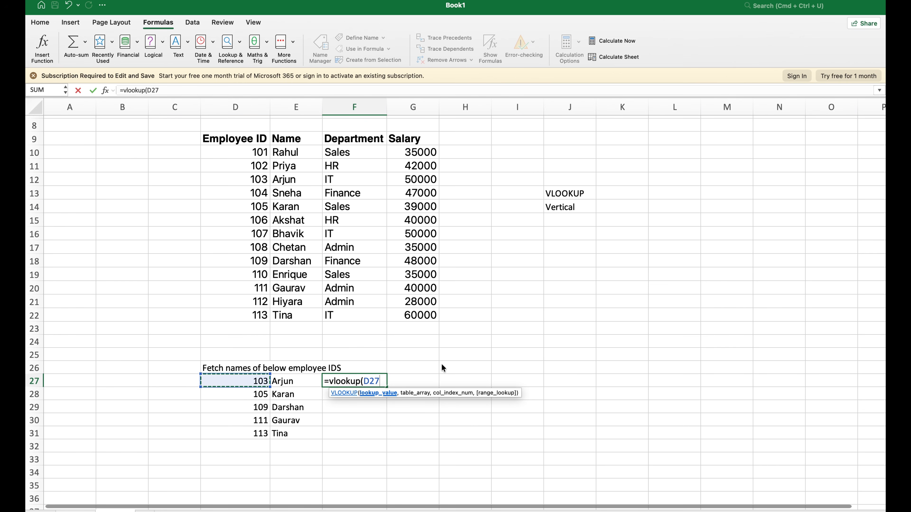
{"action": "type", "text": ","}
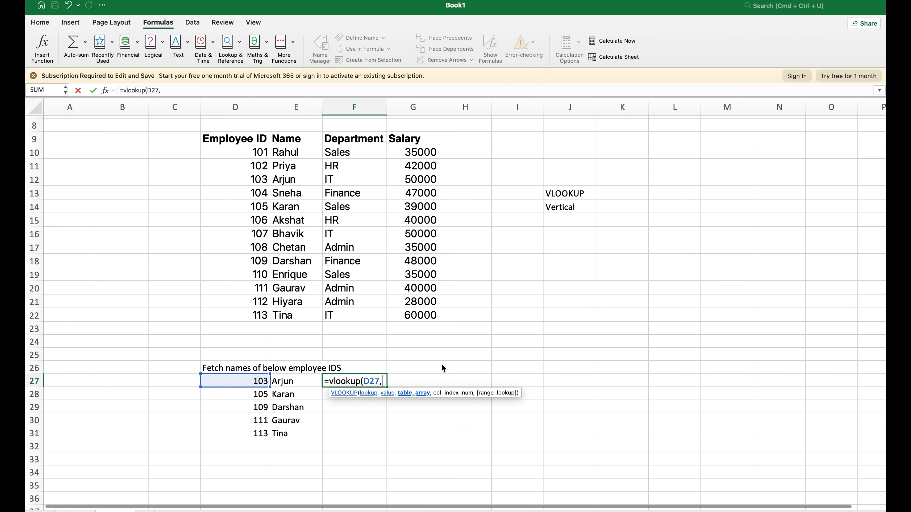
{"action": "left_click_drag", "start_coordinate": [257, 141], "coordinate": [312, 140]}
{"action": "key", "text": "shift+Right"}
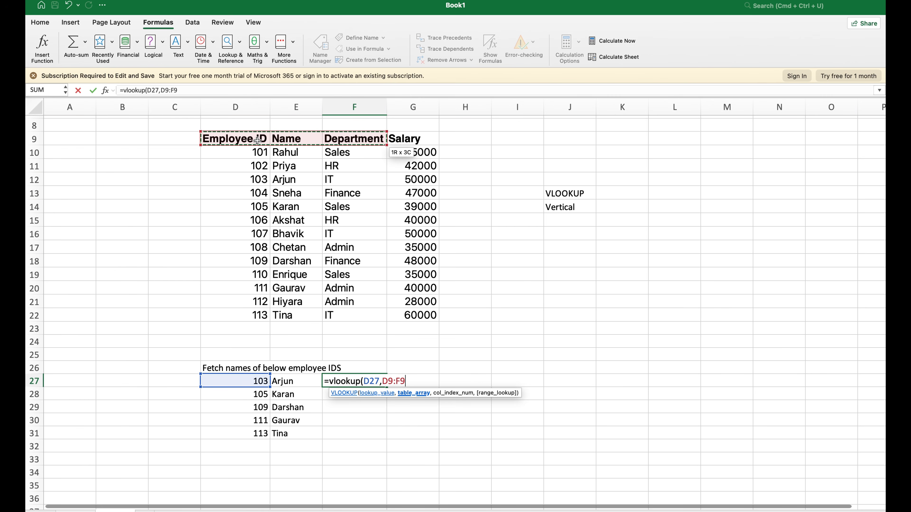
{"action": "key", "text": "super+shift+Down"}
{"action": "type", "text": ",3"}
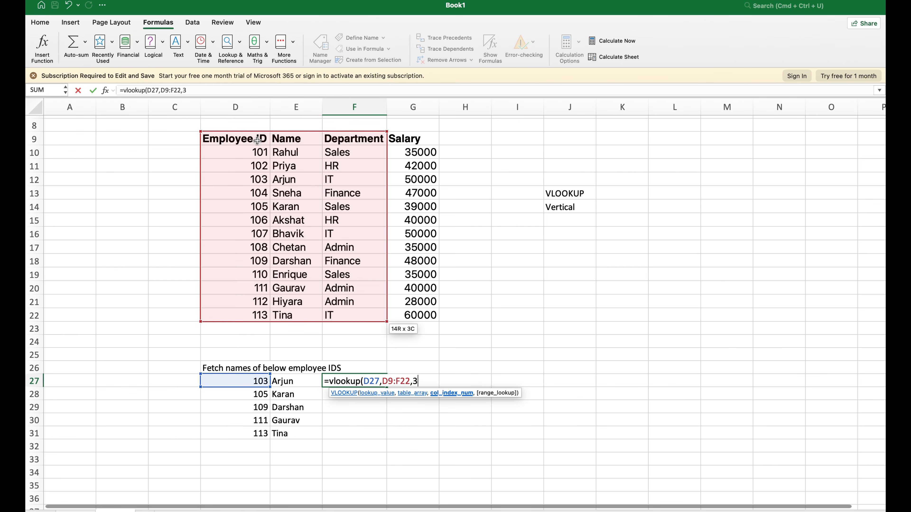
{"action": "key", "text": "Return"}
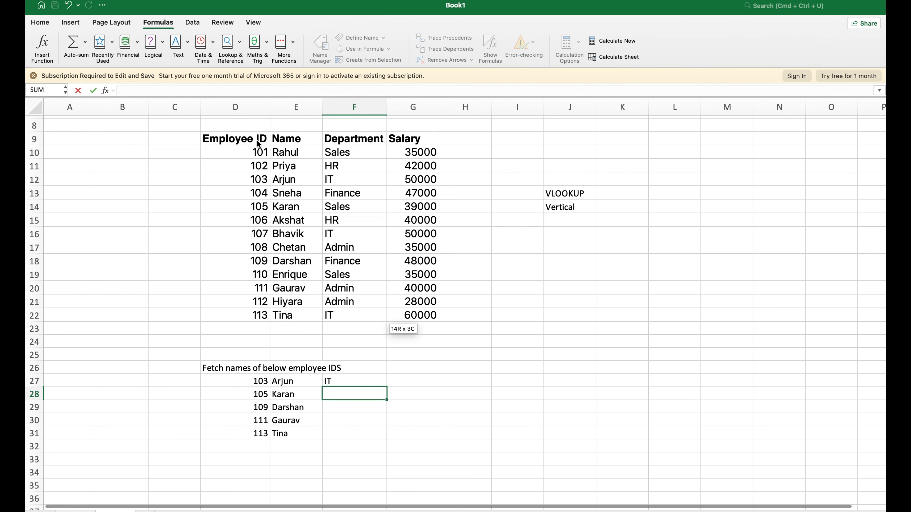
Fill the department lookup formula from F27 down to F31.
{"action": "key", "text": "Up"}
{"action": "key", "text": "shift+Down"}
{"action": "key", "text": "shift+Down"}
{"action": "key", "text": "shift+Down"}
{"action": "key", "text": "shift+Down"}
{"action": "key", "text": "super+d"}
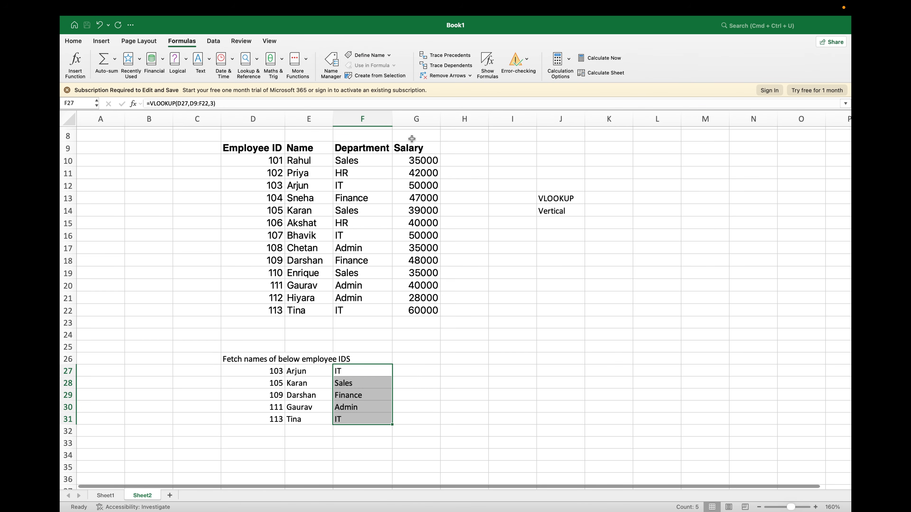
Clear the employee ID in D27 that the row's lookup formulas depend on.
{"action": "left_click", "coordinate": [256, 374]}
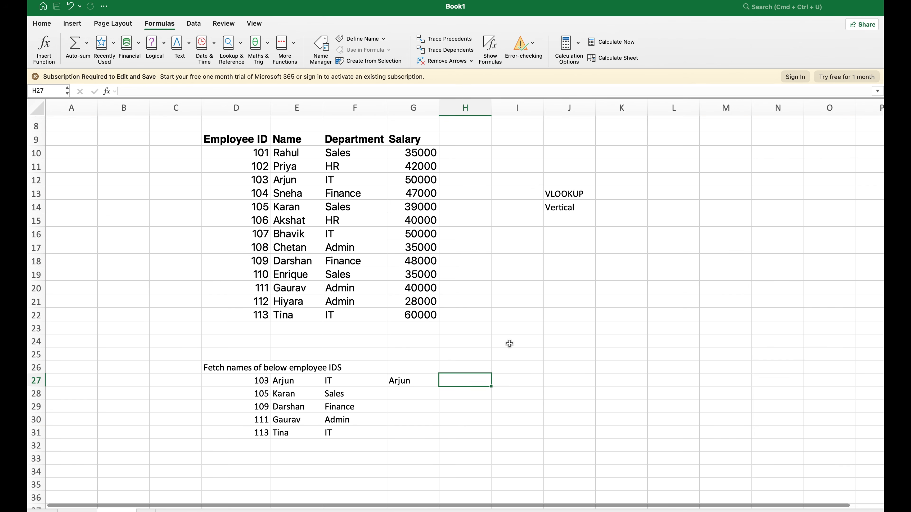
{"action": "key", "text": "Left"}
{"action": "key", "text": "Left"}
{"action": "key", "text": "Left"}
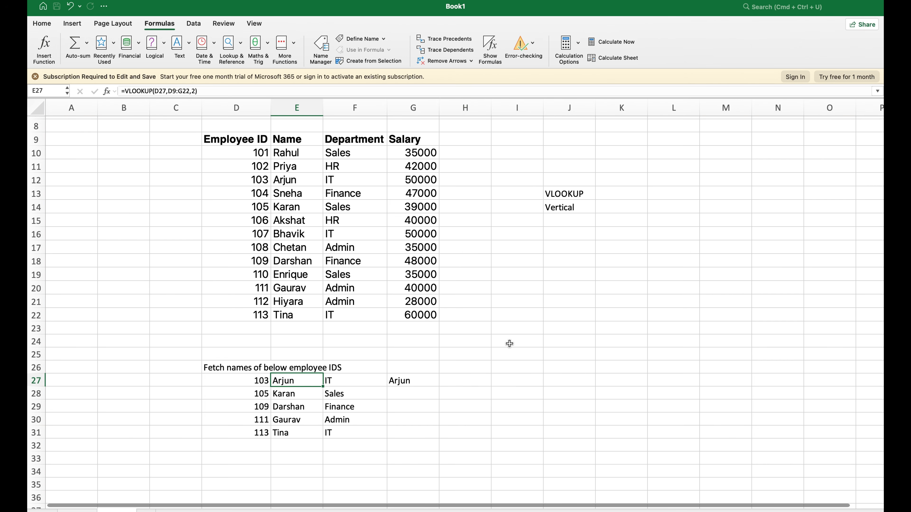
{"action": "key", "text": "Left"}
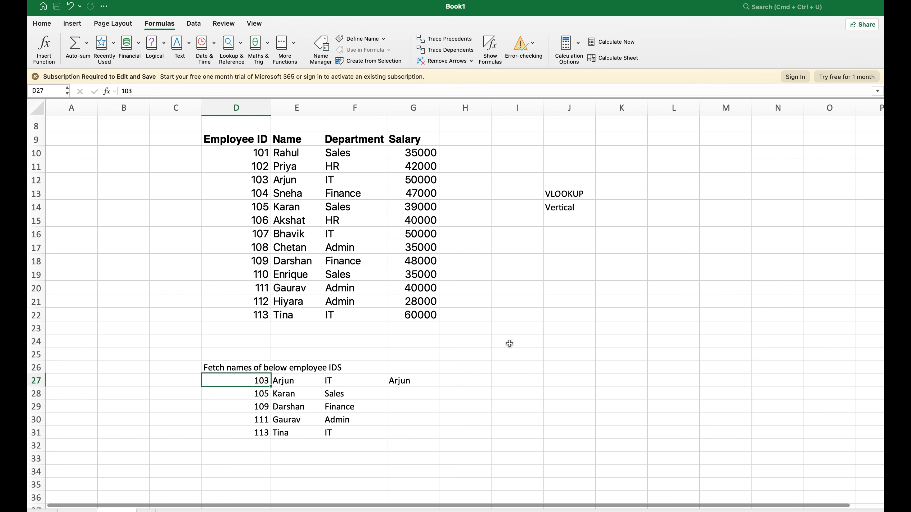
{"action": "key", "text": "Delete"}
{"action": "key", "text": "Left"}
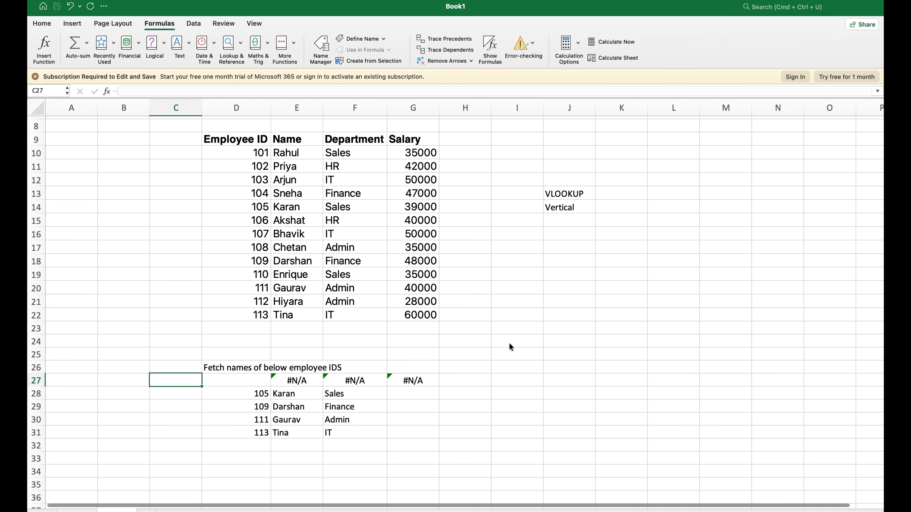
Undo the clearing of the employee ID in D27 and look over the row's lookup cells.
{"action": "key", "text": "super+z"}
{"action": "key", "text": "Right"}
{"action": "key", "text": "Right"}
{"action": "key", "text": "Right"}
{"action": "key", "text": "Left"}
{"action": "key", "text": "Left"}
{"action": "key", "text": "Left"}
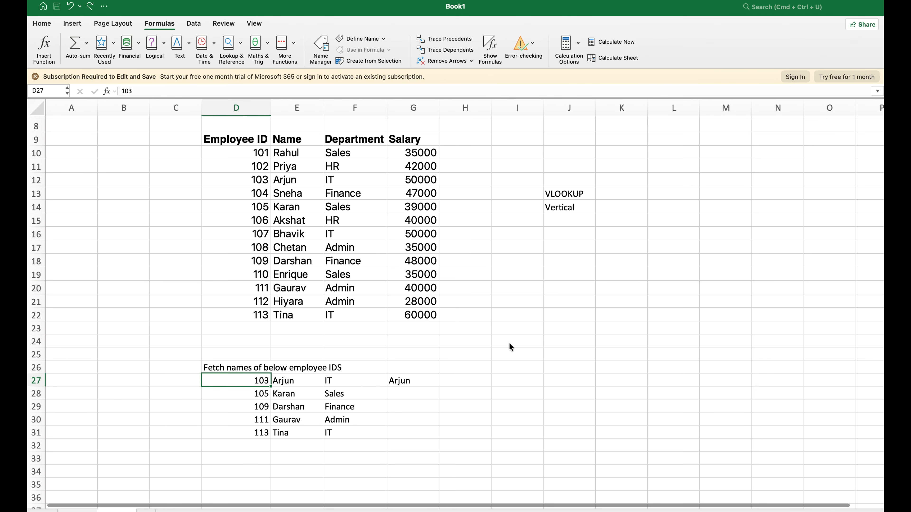
Examine the VLOOKUP formula behind the name in E27 and the ranges it refers to.
{"action": "key", "text": "Right"}
{"action": "key", "text": "Right"}
{"action": "key", "text": "Left"}
{"action": "key", "text": "shift+Right"}
{"action": "key", "text": "Down"}
{"action": "key", "text": "Up"}
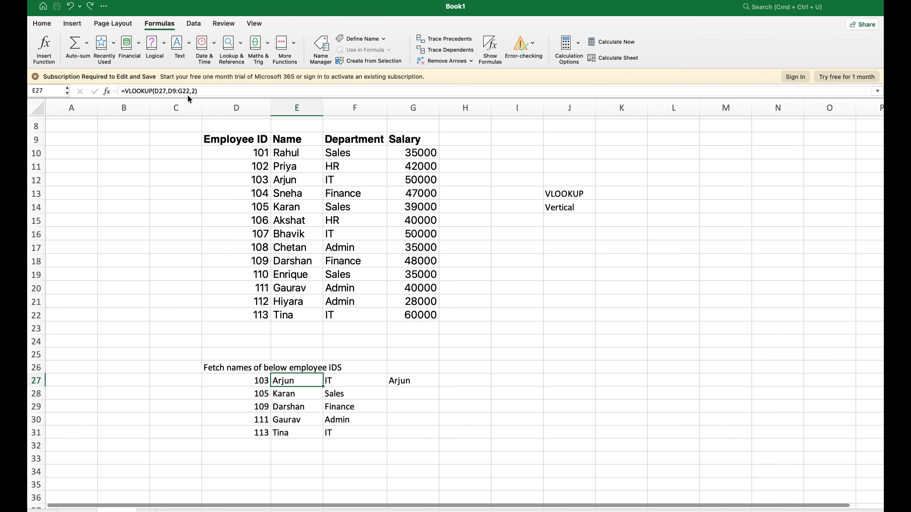
{"action": "left_click", "coordinate": [204, 91]}
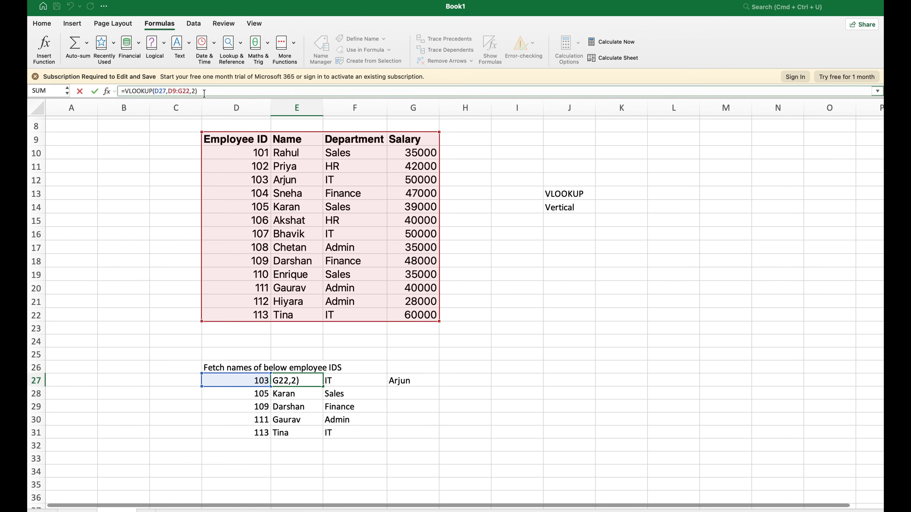
{"action": "key", "text": "Return"}
Replace the lookup formulas in E27:F31 with their results by pasting the copied range over itself as Values.
{"action": "key", "text": "shift+Right"}
{"action": "key", "text": "shift+Down"}
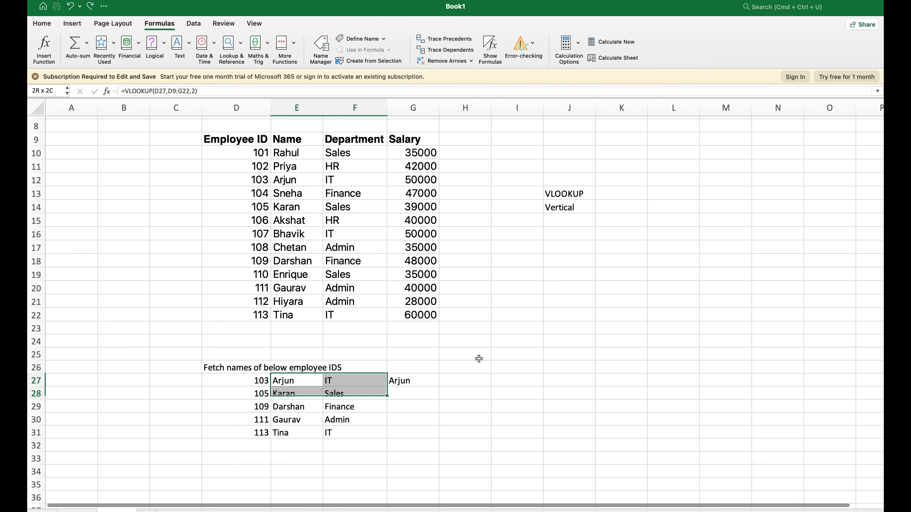
{"action": "key", "text": "shift+Down"}
{"action": "key", "text": "shift+Down"}
{"action": "key", "text": "shift+Down"}
{"action": "key", "text": "super+c"}
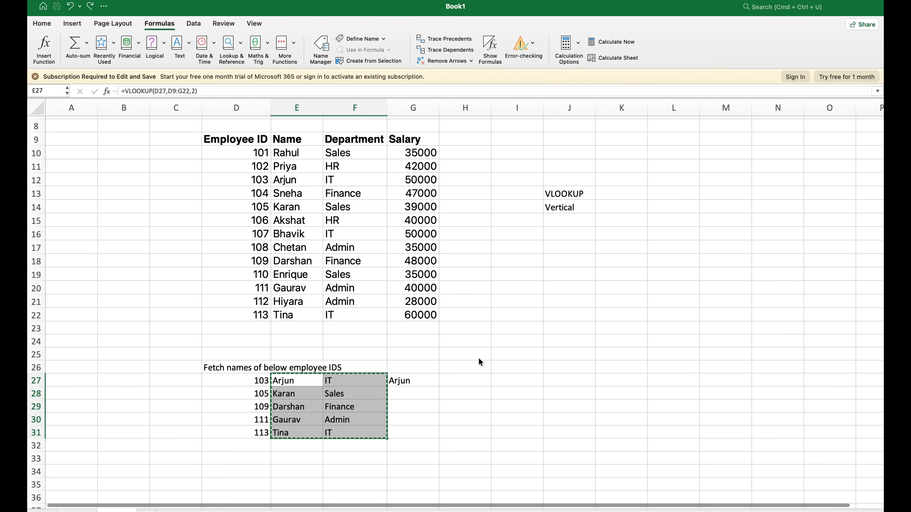
{"action": "key", "text": "ctrl+super+v"}
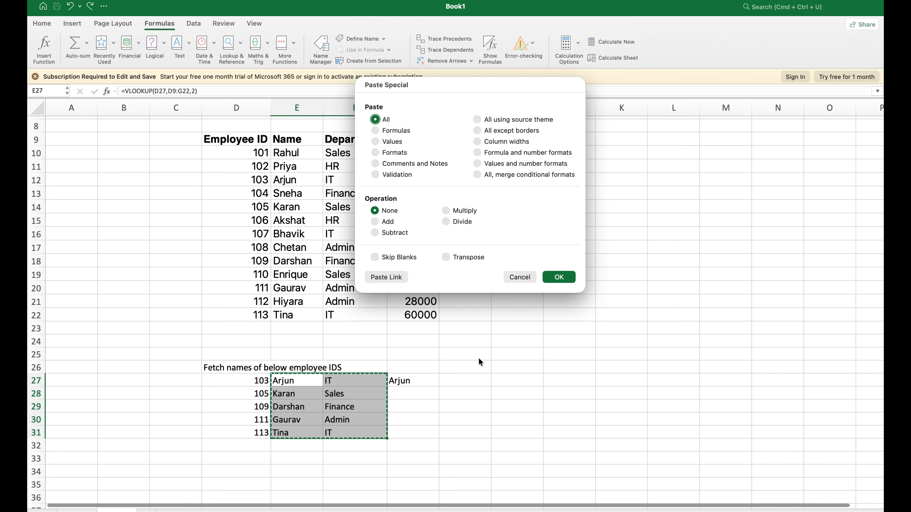
{"action": "left_click", "coordinate": [391, 142]}
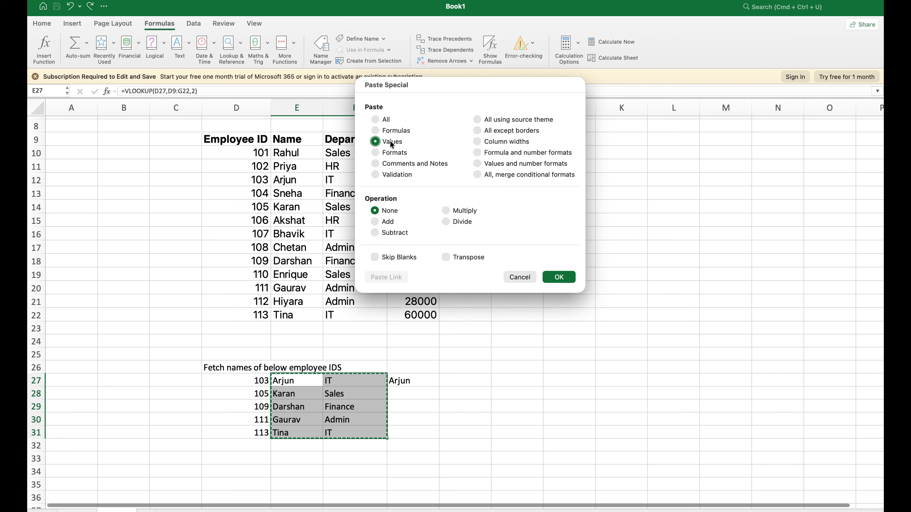
{"action": "left_click", "coordinate": [561, 278]}
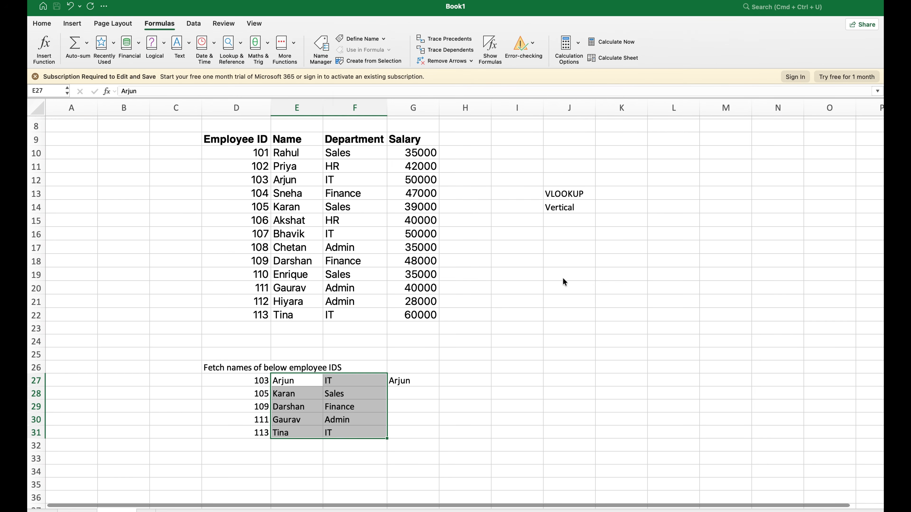
Check that the name and department cells in E27:F31 contain plain values instead of formulas.
{"action": "key", "text": "Left"}
{"action": "key", "text": "Right"}
{"action": "key", "text": "Down"}
{"action": "key", "text": "Down"}
{"action": "key", "text": "Up"}
{"action": "key", "text": "Up"}
{"action": "key", "text": "Right"}
{"action": "key", "text": "Down"}
{"action": "key", "text": "Down"}
{"action": "key", "text": "Up"}
{"action": "key", "text": "Up"}
{"action": "key", "text": "Left"}
{"action": "key", "text": "Left"}
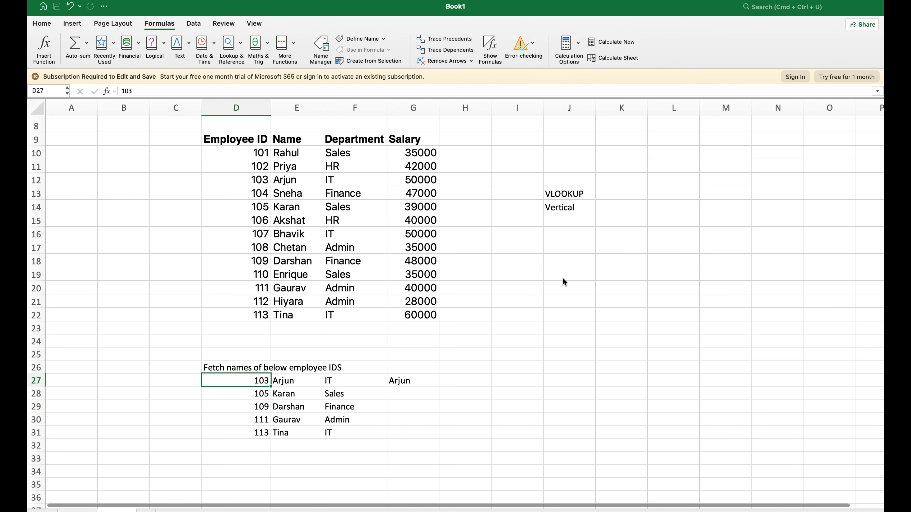
Clear the employee ID in D27 to test the pasted values against the formula in G27, and undo the deletion.
{"action": "key", "text": "Delete"}
{"action": "key", "text": "Right"}
{"action": "key", "text": "Right"}
{"action": "key", "text": "Left"}
{"action": "key", "text": "Right"}
{"action": "key", "text": "Right"}
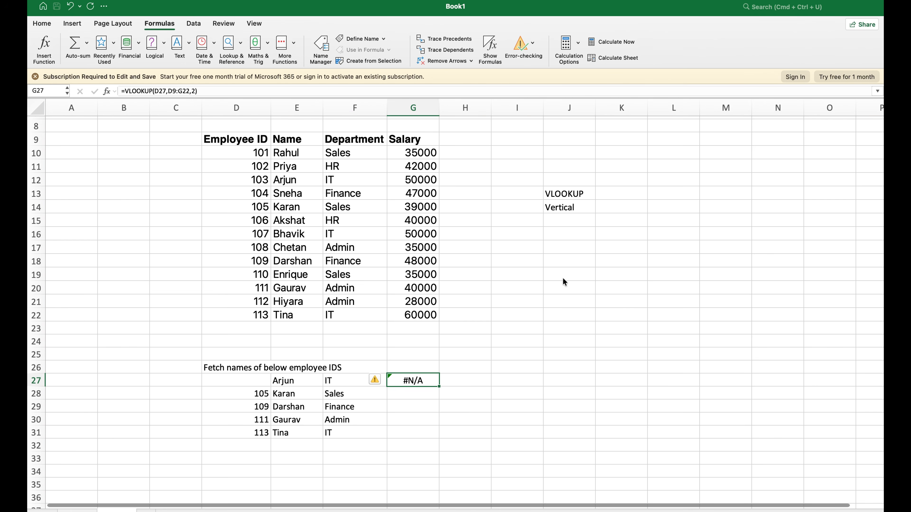
{"action": "key", "text": "super+z"}
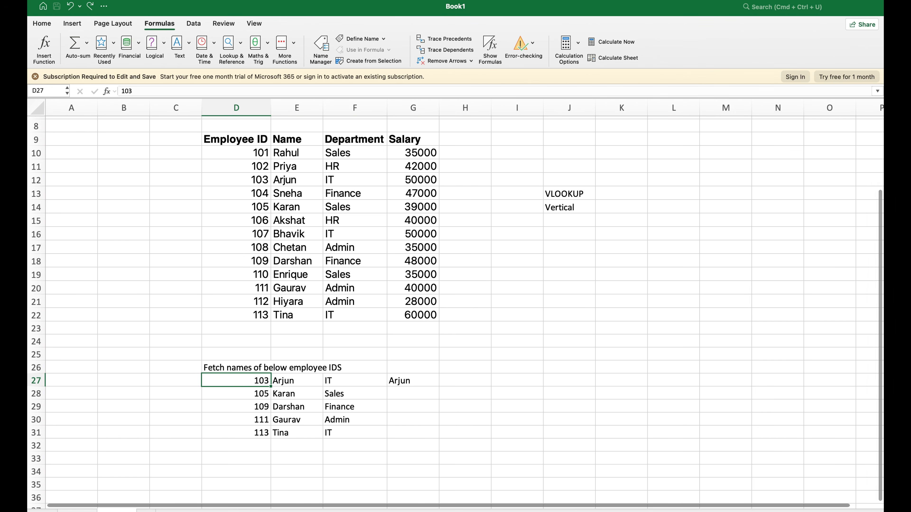
On the sheet listing IDs 104 to 106, fetch the first name in G8 with =VLOOKUP(F8,Sheet2!D9:E22,2,FALSE).
{"action": "left_click", "coordinate": [145, 510]}
{"action": "left_click", "coordinate": [221, 170]}
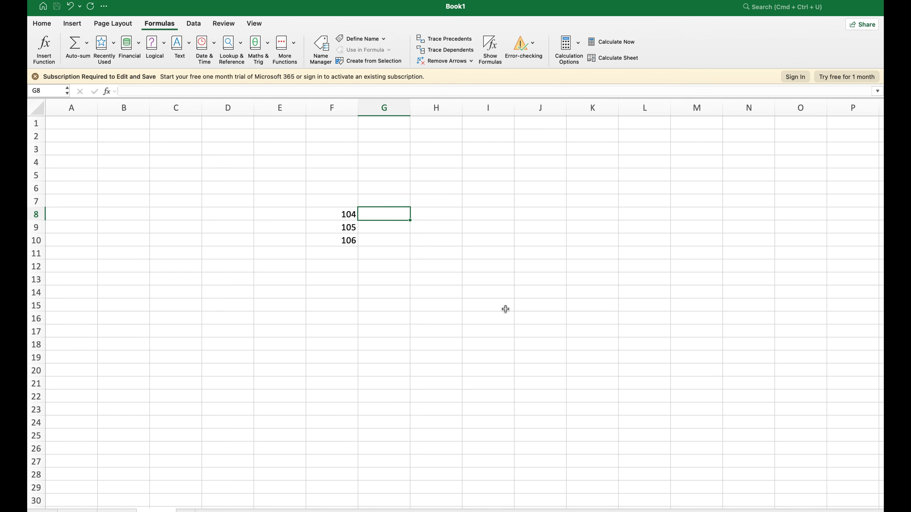
{"action": "type", "text": "=vlookup("}
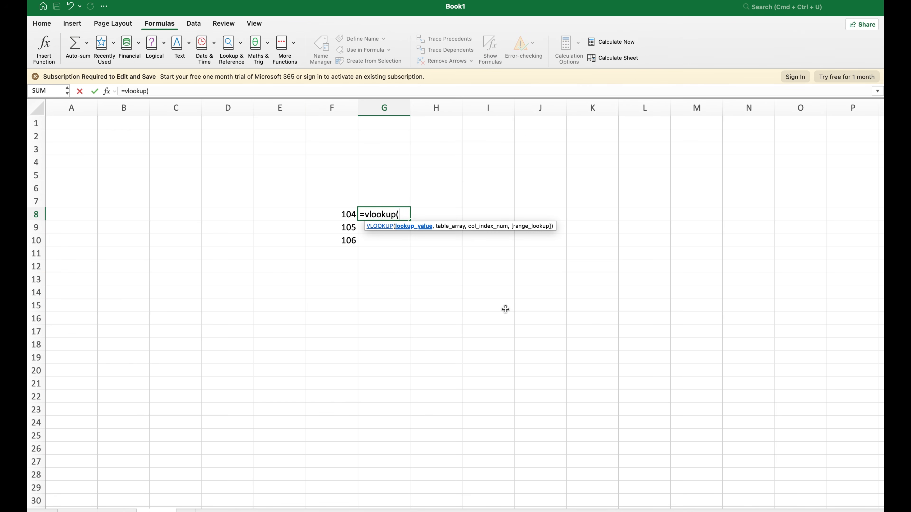
{"action": "key", "text": "Left"}
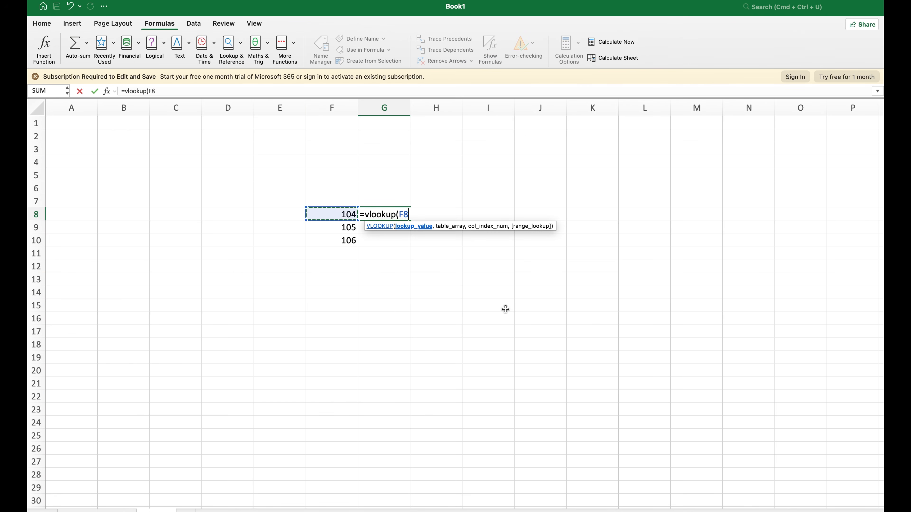
{"action": "type", "text": ","}
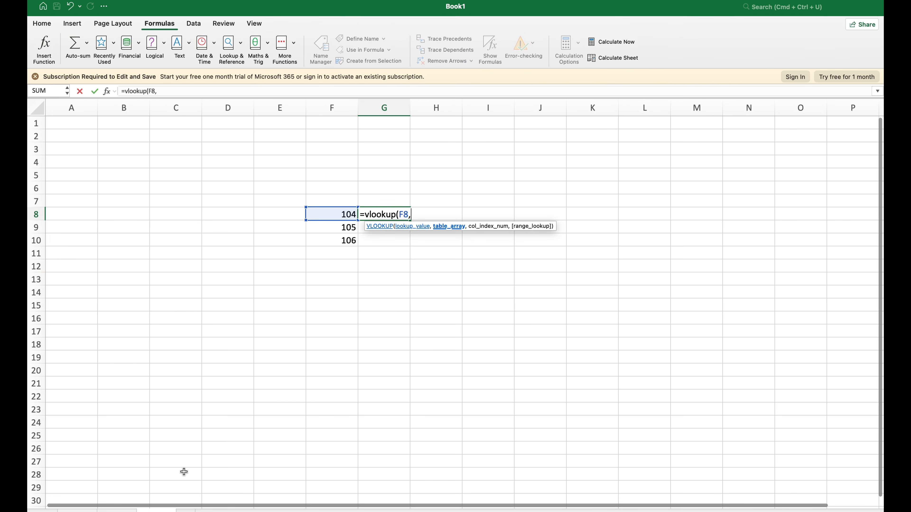
{"action": "left_click", "coordinate": [116, 509]}
{"action": "left_click_drag", "start_coordinate": [253, 150], "coordinate": [253, 150]}
{"action": "key", "text": "ctrl+shift+Down"}
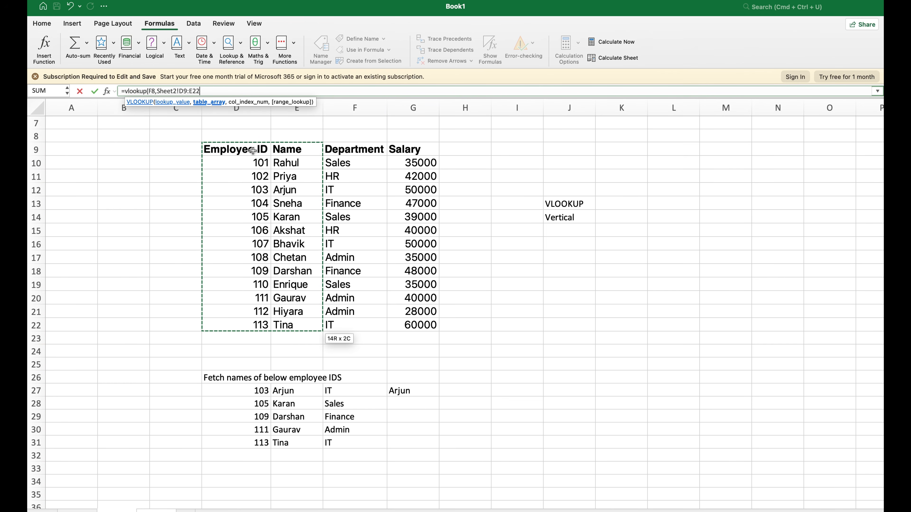
{"action": "type", "text": ","}
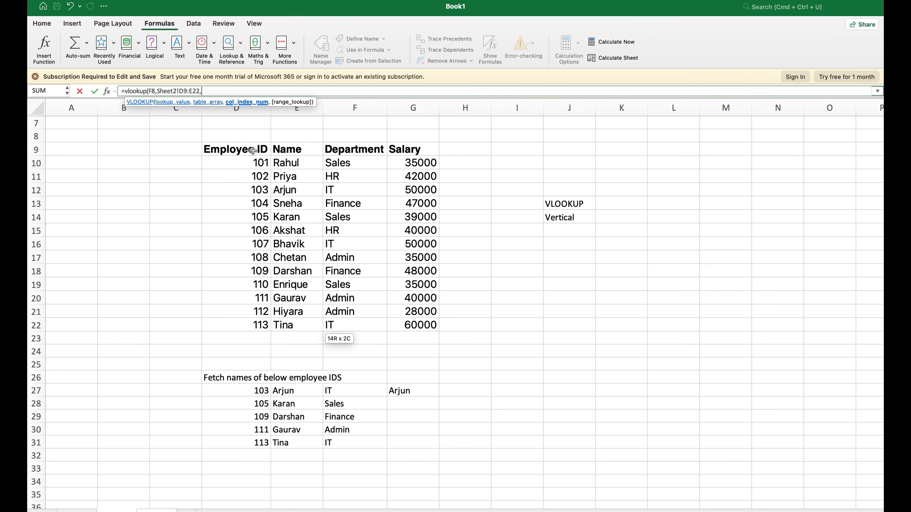
{"action": "type", "text": "2,"}
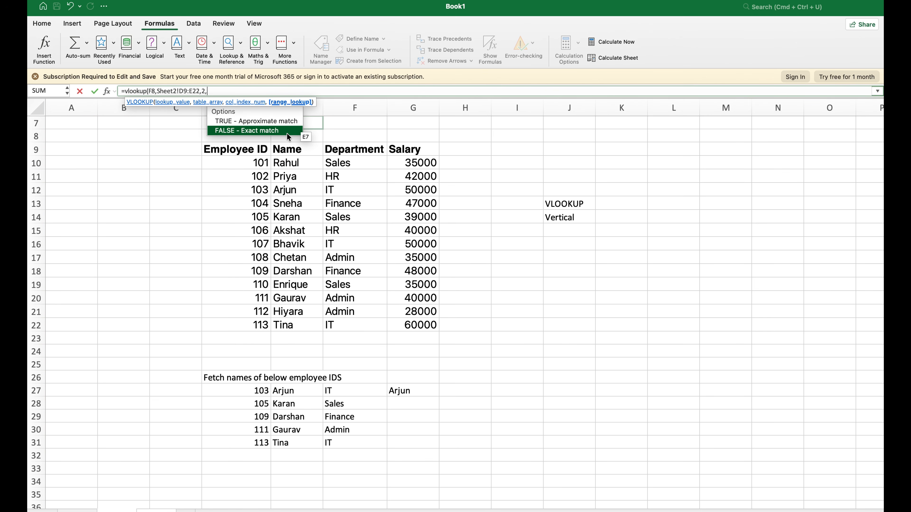
{"action": "left_click", "coordinate": [262, 133]}
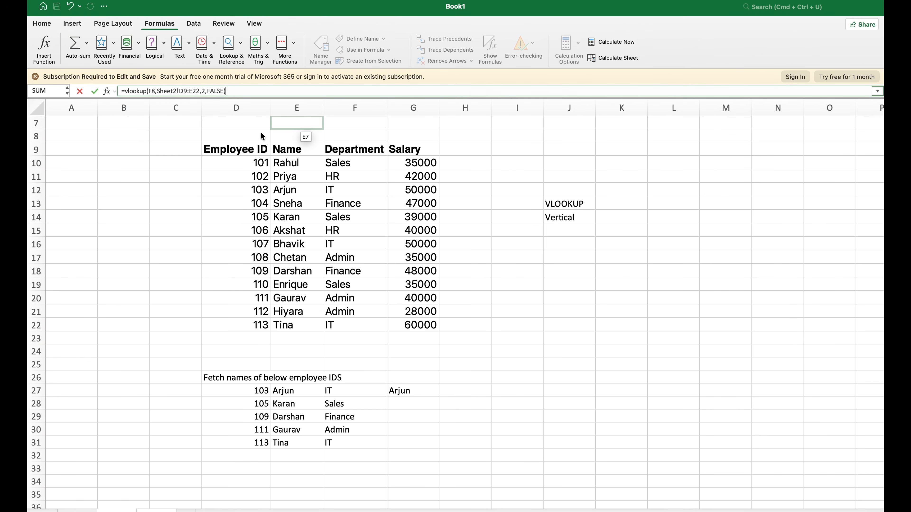
{"action": "key", "text": "Return"}
Fill the cross-sheet name lookup formula from G8 down to G10.
{"action": "key", "text": "Up"}
{"action": "key", "text": "Up"}
{"action": "key", "text": "shift+Down"}
{"action": "key", "text": "shift+Down"}
{"action": "key", "text": "Up"}
{"action": "key", "text": "Down"}
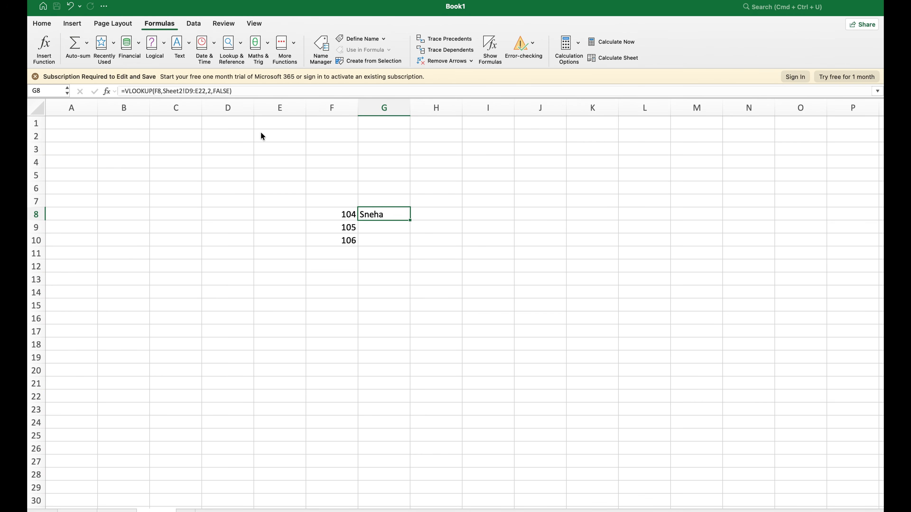
{"action": "key", "text": "shift+Down"}
{"action": "key", "text": "shift+Down"}
{"action": "key", "text": "ctrl+d"}
{"action": "key", "text": "Down"}
{"action": "key", "text": "Down"}
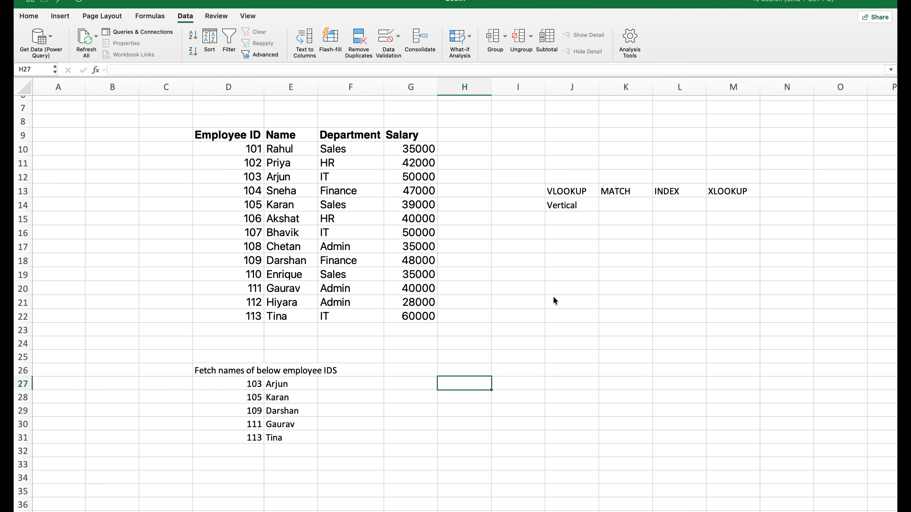
Find the first listed employee's position among the table names in F27 with the formula =MATCH(E27,E10:E22,0).
{"action": "left_click", "coordinate": [612, 193]}
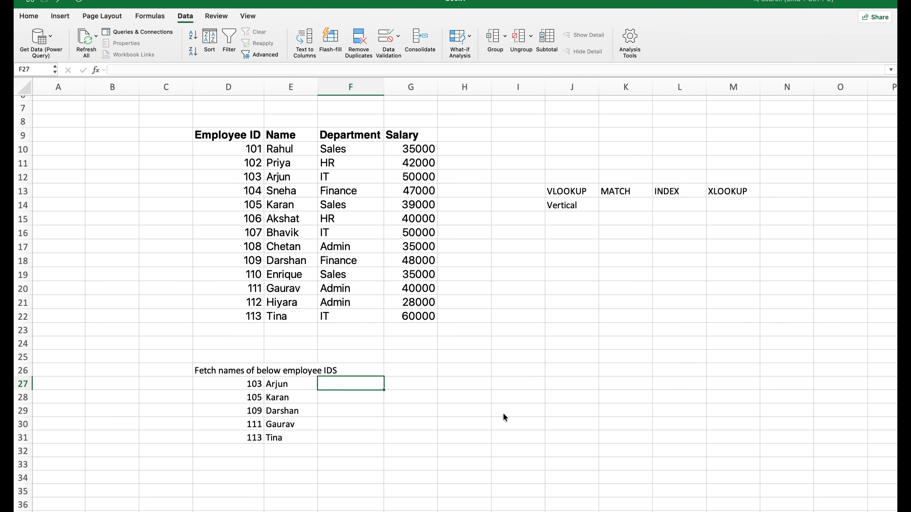
{"action": "left_click", "coordinate": [295, 384]}
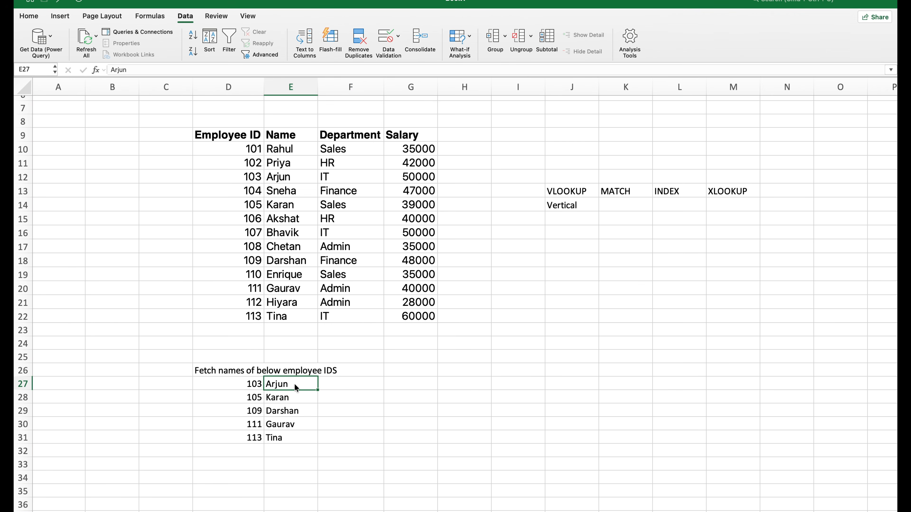
{"action": "left_click", "coordinate": [336, 389]}
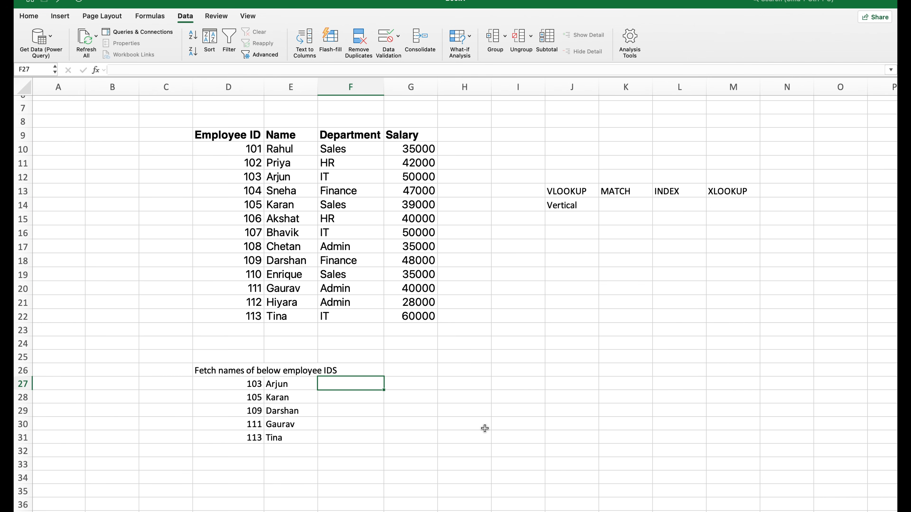
{"action": "type", "text": "=MATCH("}
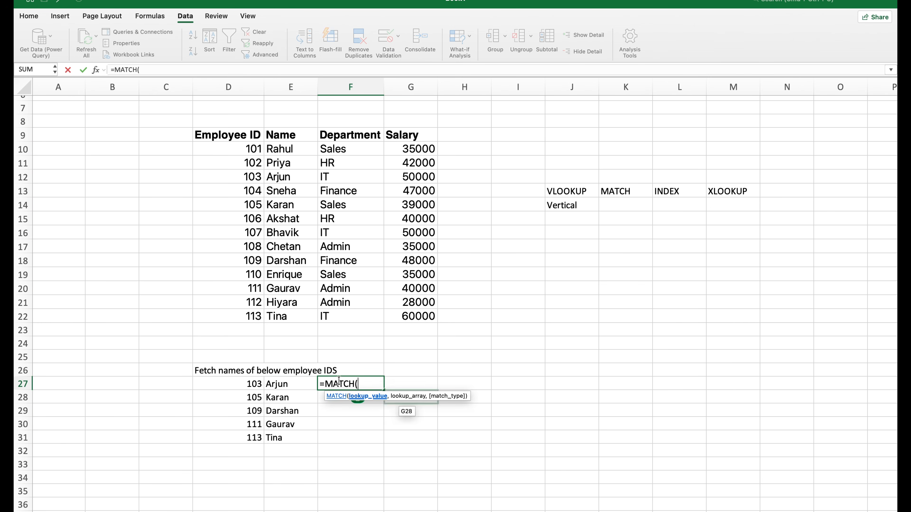
{"action": "left_click", "coordinate": [298, 385]}
{"action": "type", "text": ","}
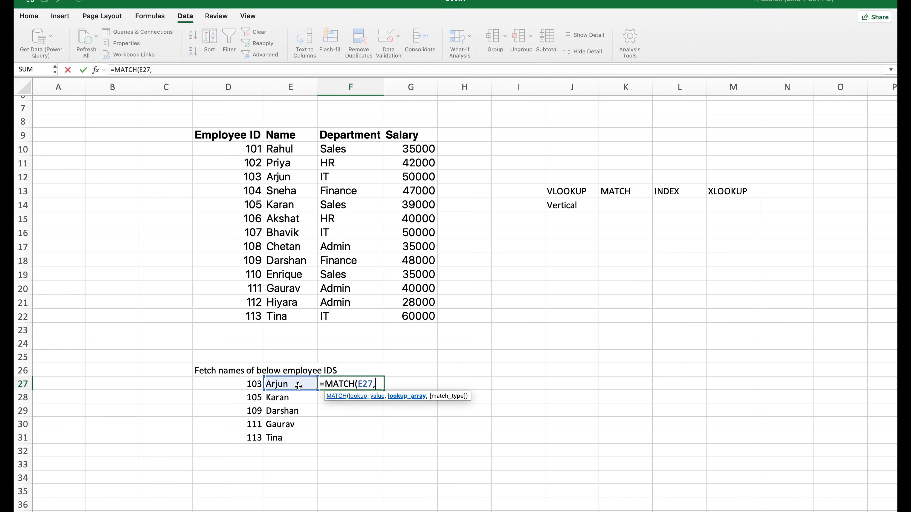
{"action": "left_click", "coordinate": [285, 148]}
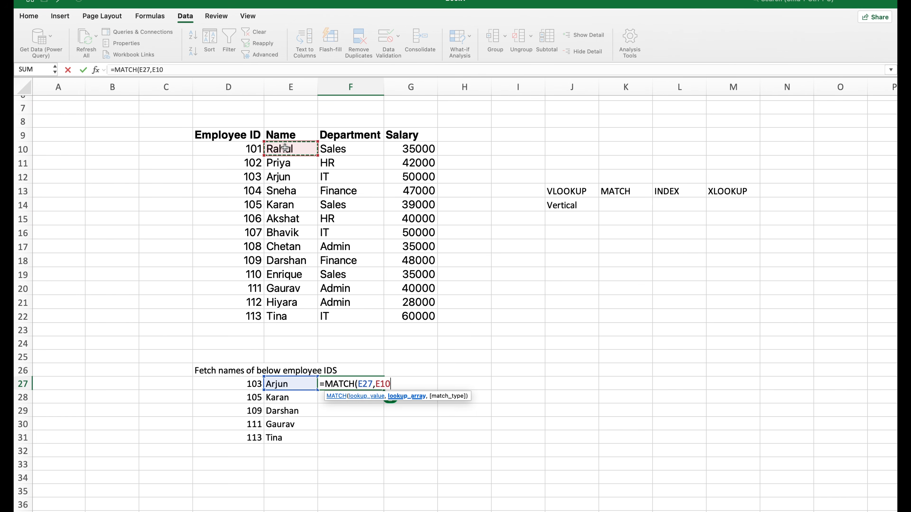
{"action": "key", "text": "ctrl+shift+Down"}
{"action": "type", "text": ","}
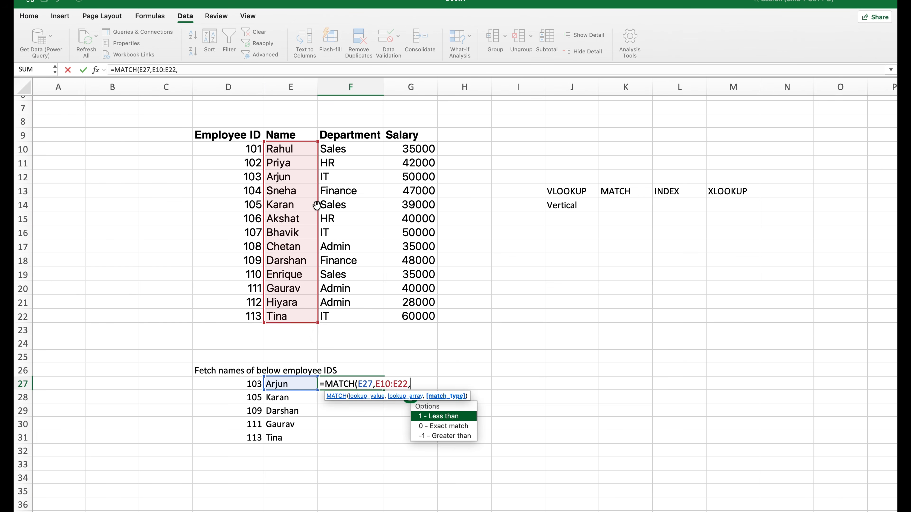
{"action": "double_click", "coordinate": [460, 427]}
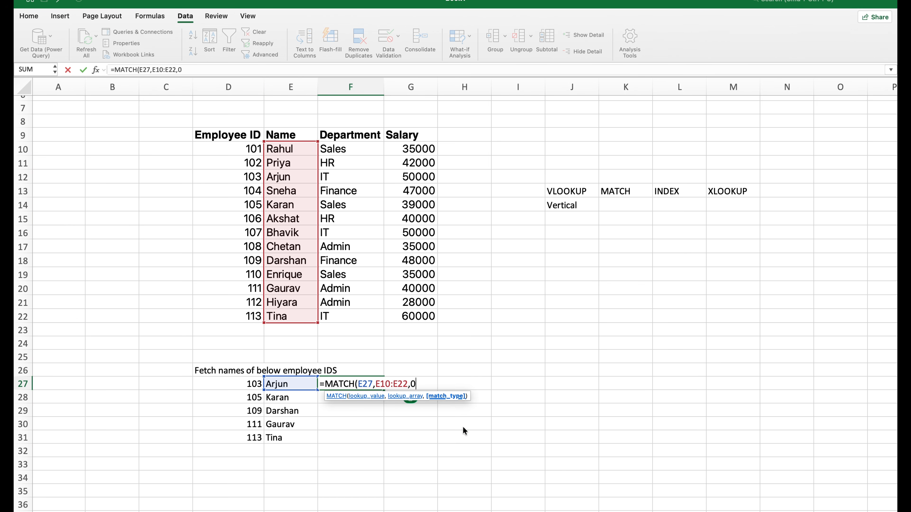
{"action": "key", "text": "Return"}
{"action": "key", "text": "Up"}
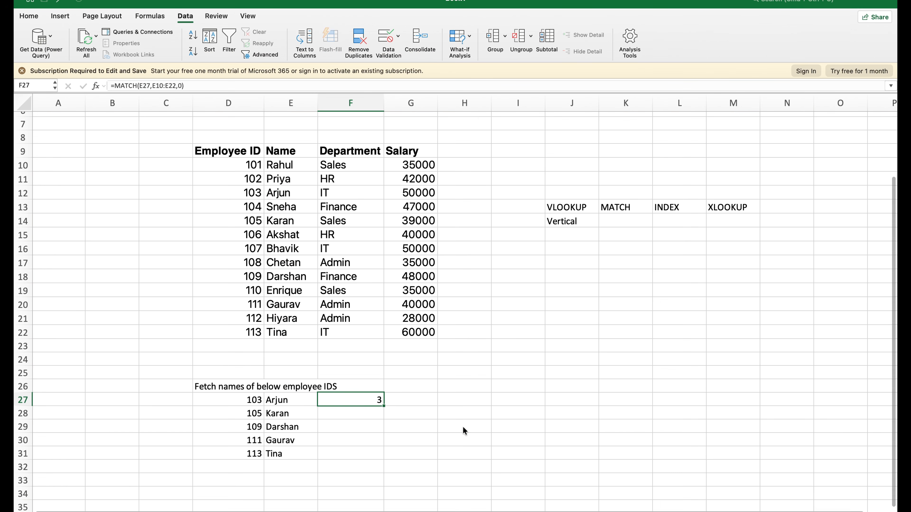
Fill the MATCH formula from F27 down to F31 and check the copied formulas.
{"action": "left_click", "coordinate": [299, 193]}
{"action": "left_click", "coordinate": [355, 401]}
{"action": "key", "text": "shift+Down"}
{"action": "key", "text": "shift+Down"}
{"action": "key", "text": "shift+Down"}
{"action": "key", "text": "shift+Down"}
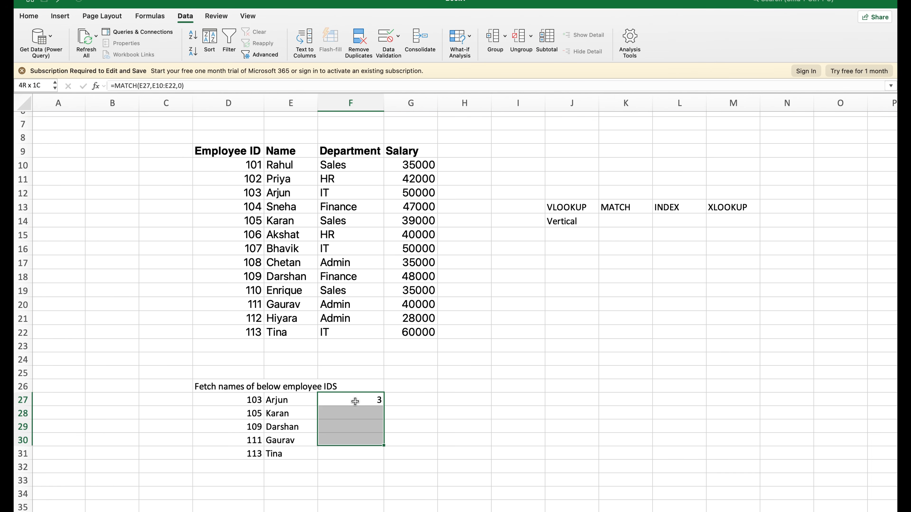
{"action": "key", "text": "ctrl+d"}
{"action": "key", "text": "Right"}
{"action": "key", "text": "Left"}
{"action": "key", "text": "Down"}
{"action": "key", "text": "Down"}
{"action": "key", "text": "Down"}
{"action": "key", "text": "Down"}
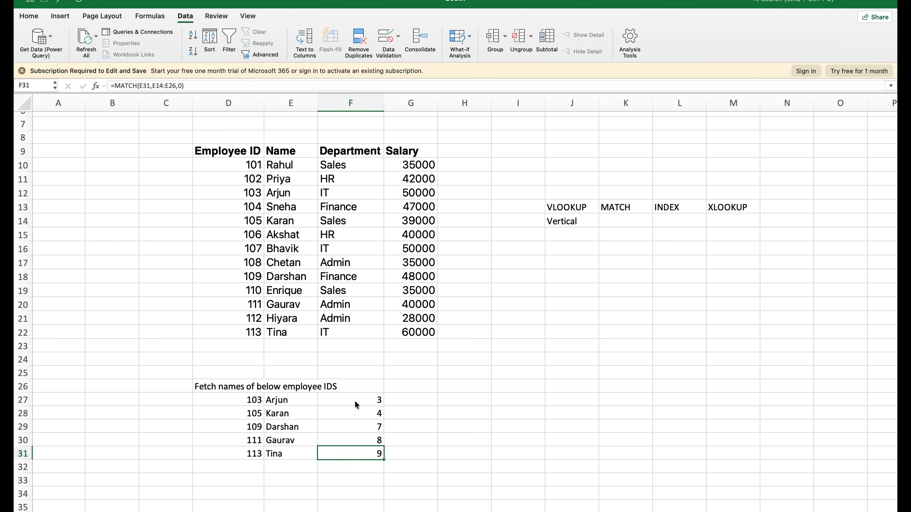
Return the first listed employee's name in G27 with the formula =INDEX(E10:E22,F27).
{"action": "left_click", "coordinate": [696, 211]}
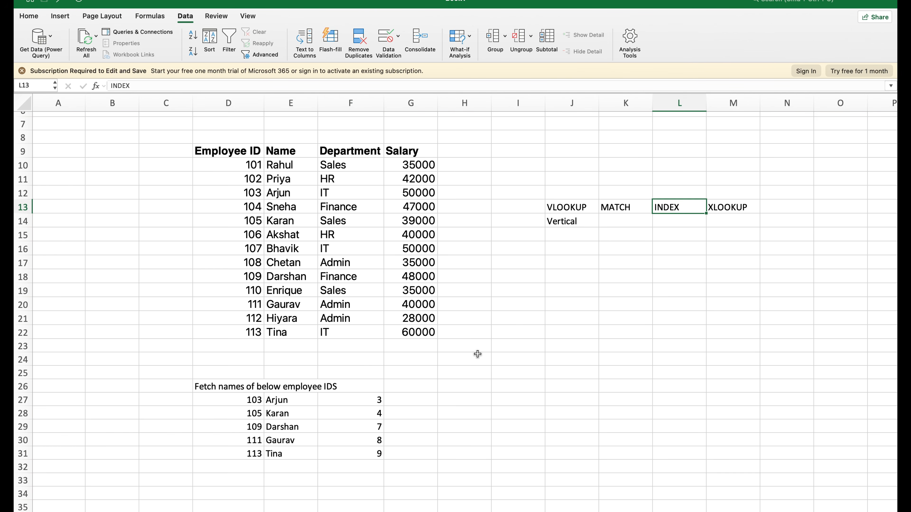
{"action": "left_click", "coordinate": [426, 399]}
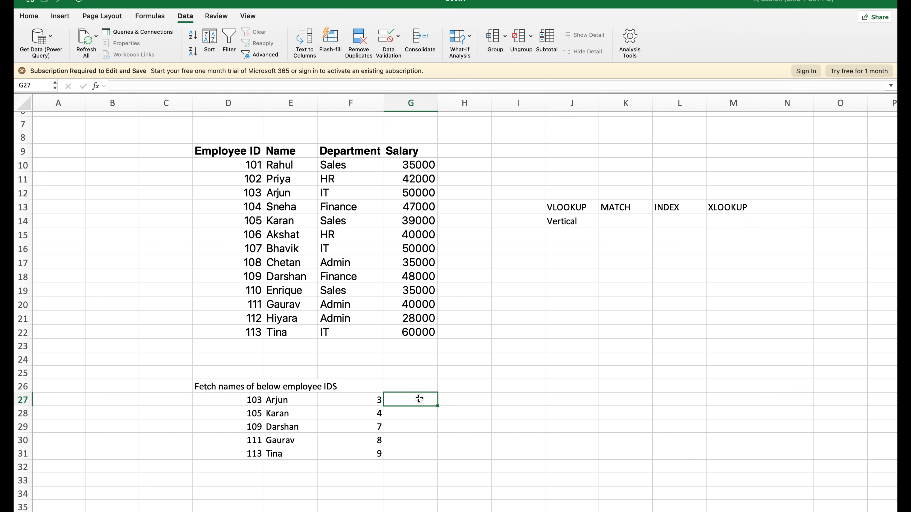
{"action": "scroll", "coordinate": [453, 148], "scroll_direction": "down", "scroll_amount": 3}
{"action": "type", "text": "=INDEX("}
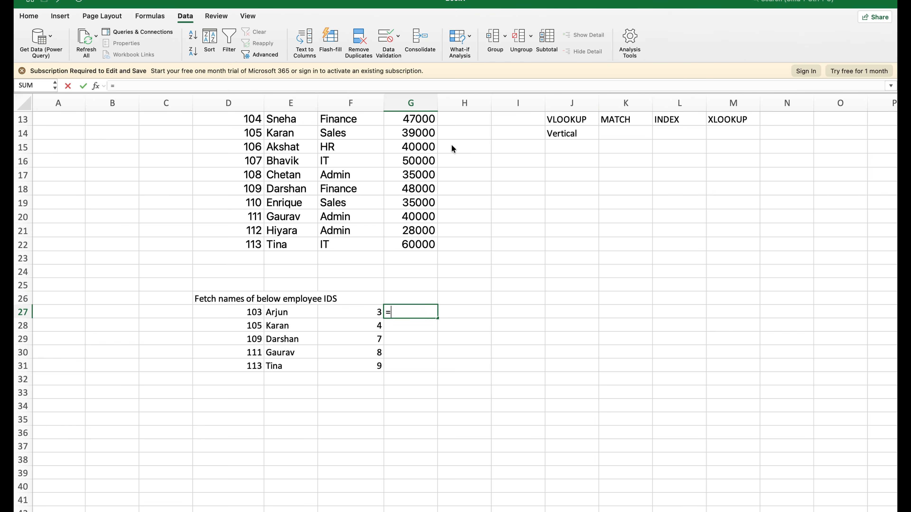
{"action": "scroll", "coordinate": [451, 149], "scroll_direction": "up", "scroll_amount": 3}
{"action": "left_click_drag", "start_coordinate": [291, 320], "coordinate": [303, 152]}
{"action": "type", "text": ","}
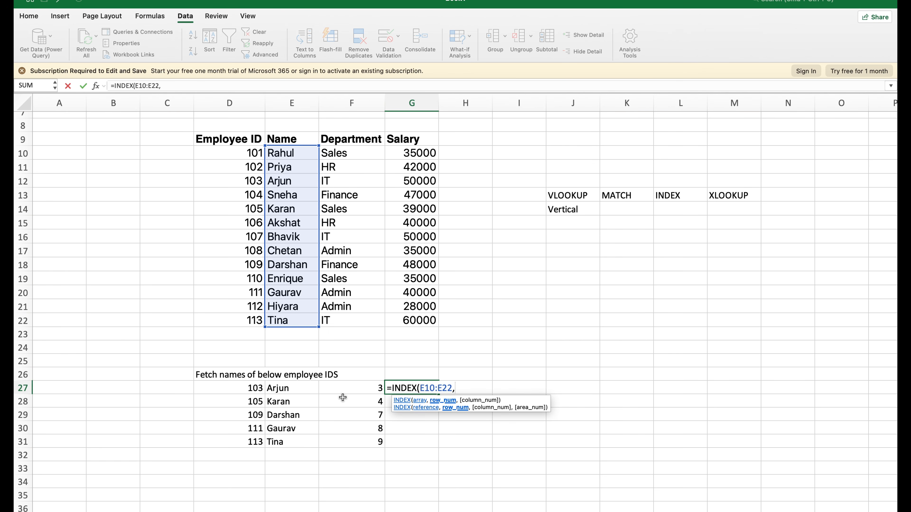
{"action": "left_click", "coordinate": [352, 391]}
{"action": "key", "text": "Return"}
Fill the INDEX name formula from G27 down to G31.
{"action": "key", "text": "Up"}
{"action": "key", "text": "shift+Down"}
{"action": "key", "text": "shift+Down"}
{"action": "key", "text": "shift+Down"}
{"action": "key", "text": "shift+Down"}
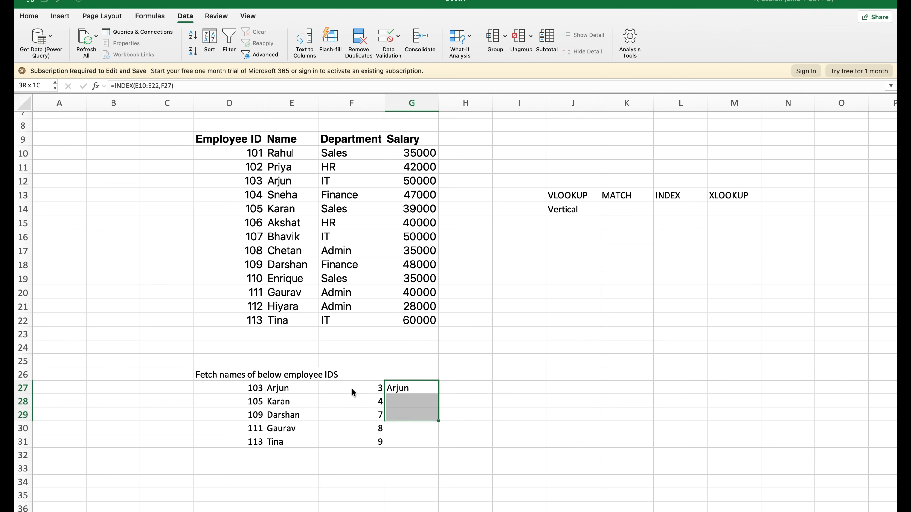
{"action": "key", "text": "ctrl+d"}
{"action": "key", "text": "Right"}
{"action": "key", "text": "Left"}
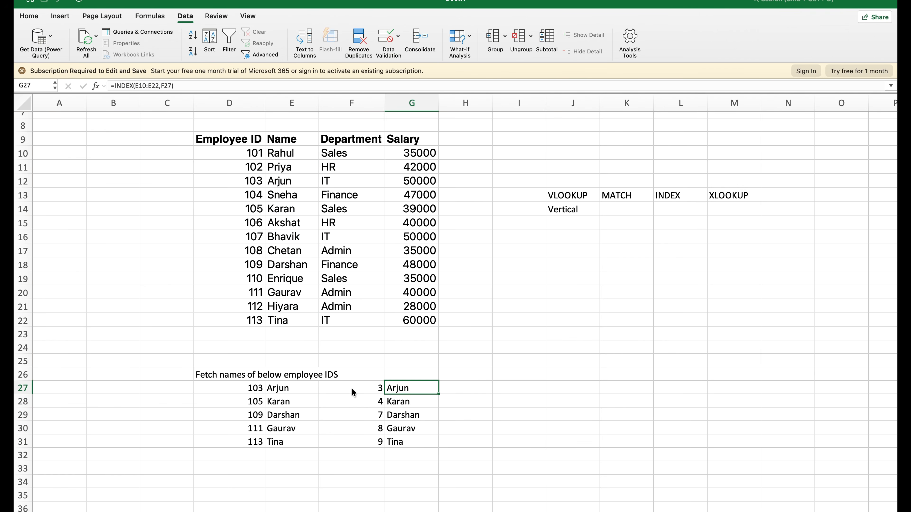
Enter the same name lookup, =INDEX(E10:E22,F27), in H27.
{"action": "key", "text": "Right"}
{"action": "type", "text": "=INDEX("}
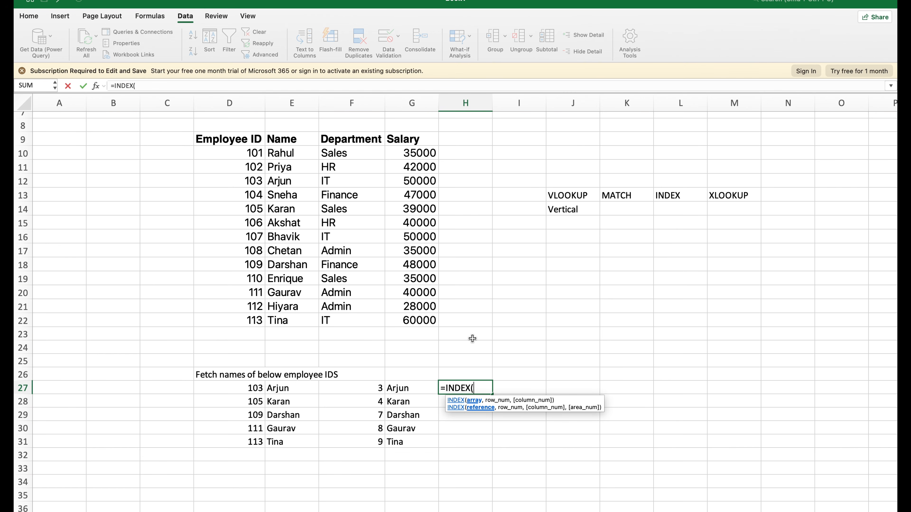
{"action": "left_click", "coordinate": [303, 154]}
{"action": "key", "text": "ctrl+shift+Down"}
{"action": "type", "text": ","}
{"action": "left_click", "coordinate": [358, 389]}
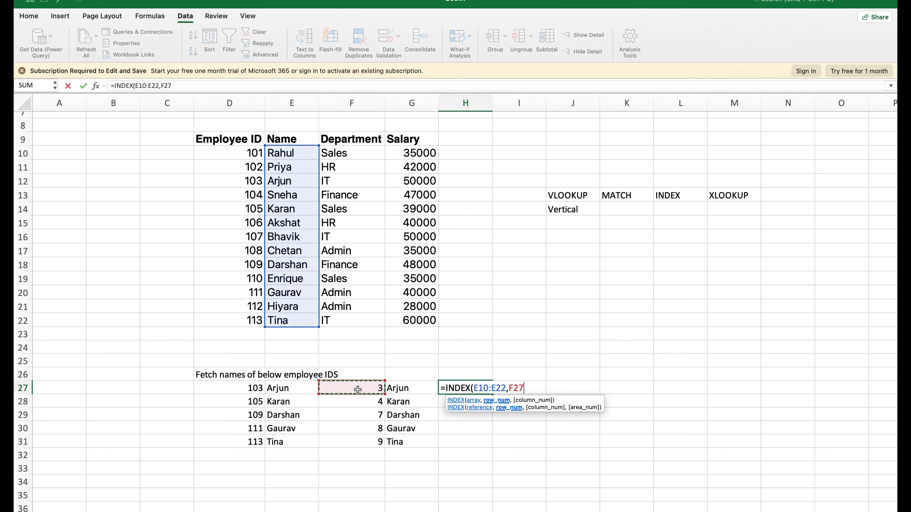
{"action": "key", "text": "Return"}
{"action": "key", "text": "Up"}
Return the first listed employee's department in H27 with the formula =INDEX(F10:F22,F27).
{"action": "type", "text": "="}
{"action": "key", "text": "Caps_Lock"}
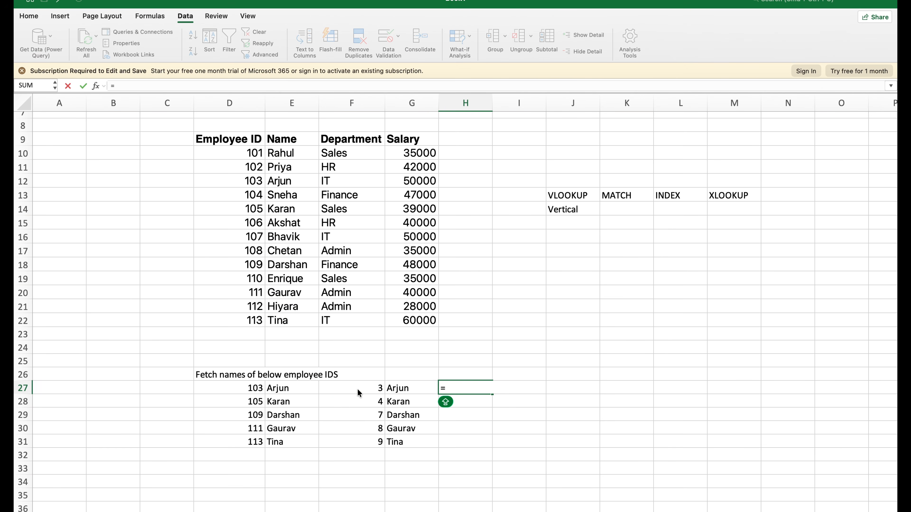
{"action": "type", "text": "INDEX("}
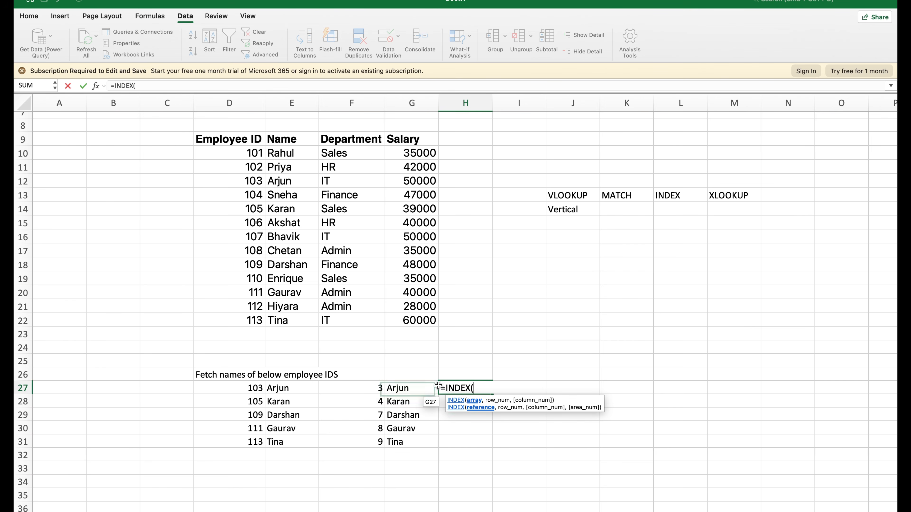
{"action": "left_click", "coordinate": [384, 155]}
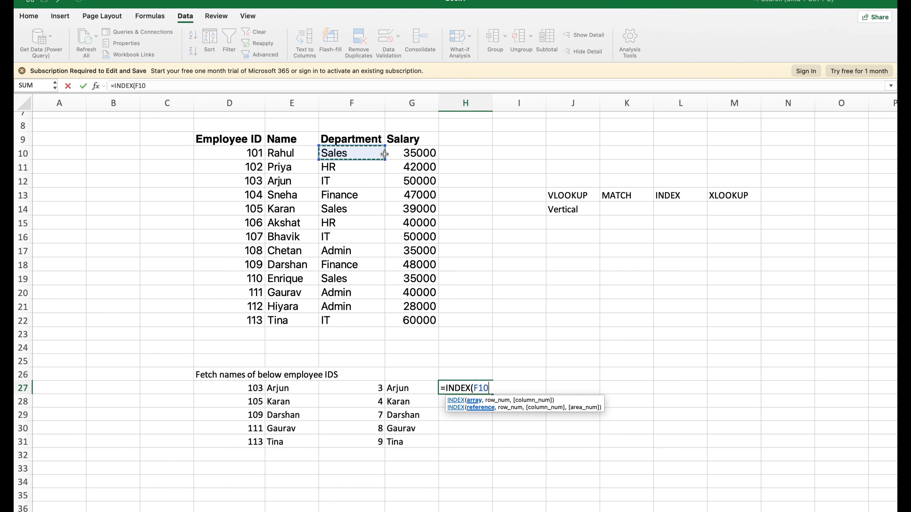
{"action": "left_click_drag", "start_coordinate": [385, 154], "coordinate": [385, 329]}
{"action": "type", "text": ","}
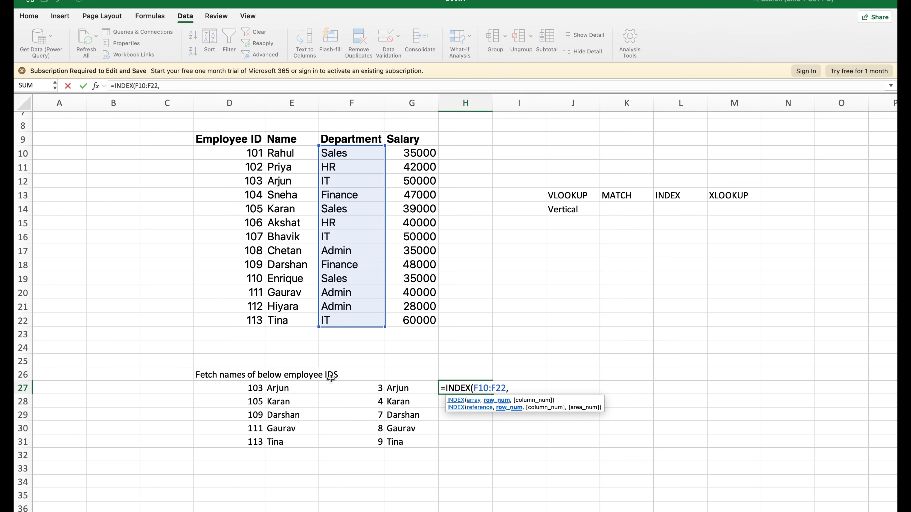
{"action": "left_click", "coordinate": [351, 389]}
{"action": "key", "text": "Return"}
Fill the INDEX department formula from H27 down to H31 and check the copied formulas.
{"action": "key", "text": "Up"}
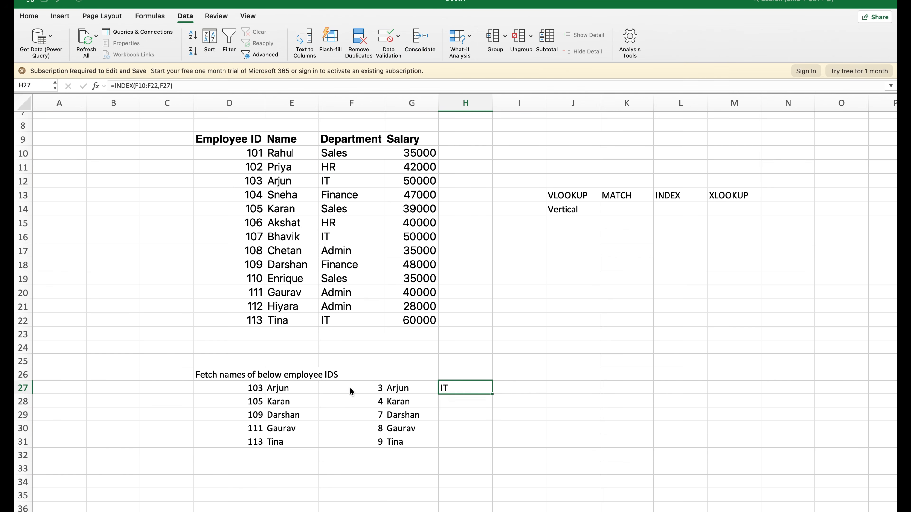
{"action": "key", "text": "shift+Down"}
{"action": "key", "text": "shift+Down"}
{"action": "key", "text": "shift+Down"}
{"action": "key", "text": "shift+Down"}
{"action": "key", "text": "ctrl+d"}
{"action": "key", "text": "Right"}
{"action": "key", "text": "Left"}
{"action": "key", "text": "Left"}
{"action": "key", "text": "Right"}
{"action": "key", "text": "Down"}
{"action": "key", "text": "Down"}
{"action": "key", "text": "Down"}
{"action": "key", "text": "Down"}
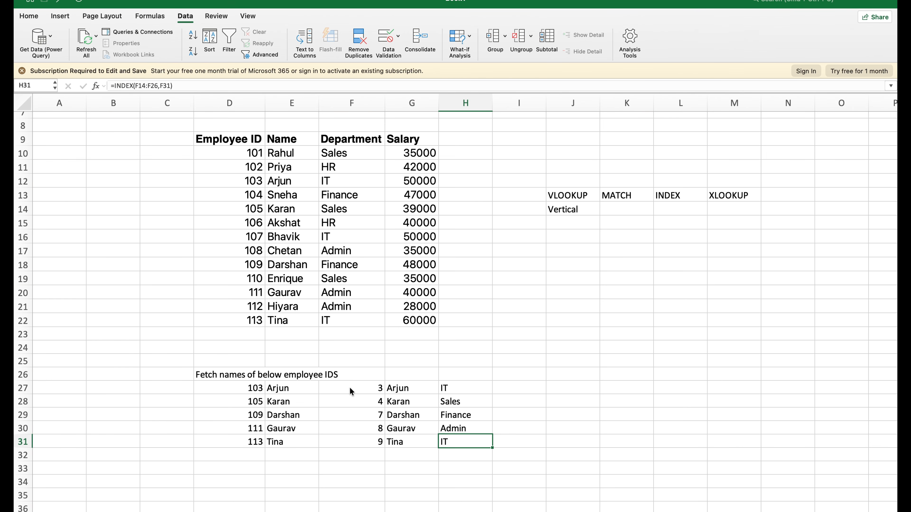
Look up the first listed ID's department in I27 with the nested formula =INDEX(F10:F22,MATCH(D27,D10:D22,0)).
{"action": "key", "text": "Up"}
{"action": "key", "text": "Up"}
{"action": "key", "text": "Up"}
{"action": "key", "text": "Up"}
{"action": "key", "text": "Right"}
{"action": "type", "text": "=INDEX"}
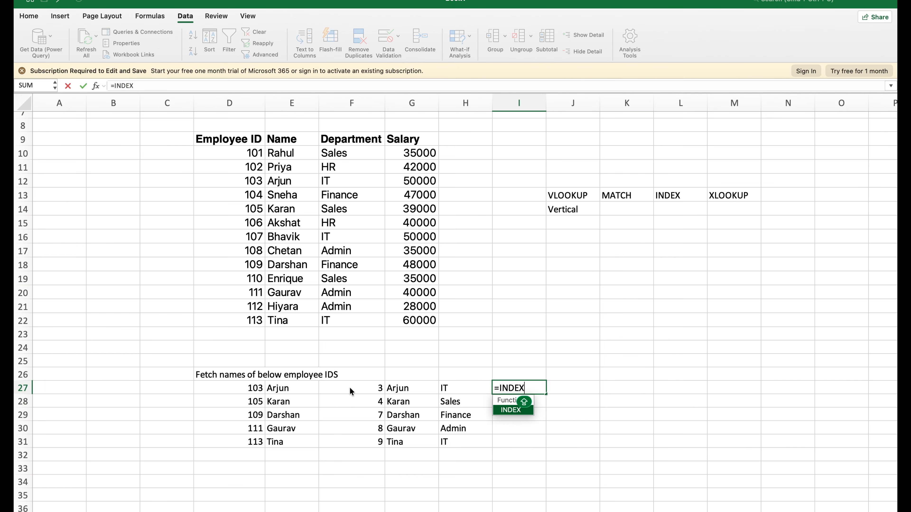
{"action": "type", "text": "("}
{"action": "left_click", "coordinate": [357, 152]}
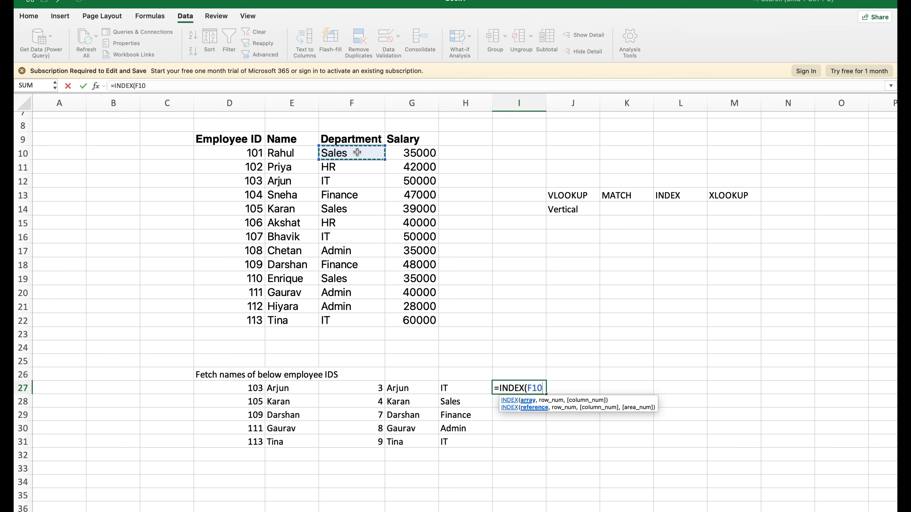
{"action": "key", "text": "super+shift+Down"}
{"action": "type", "text": ",MATCH("}
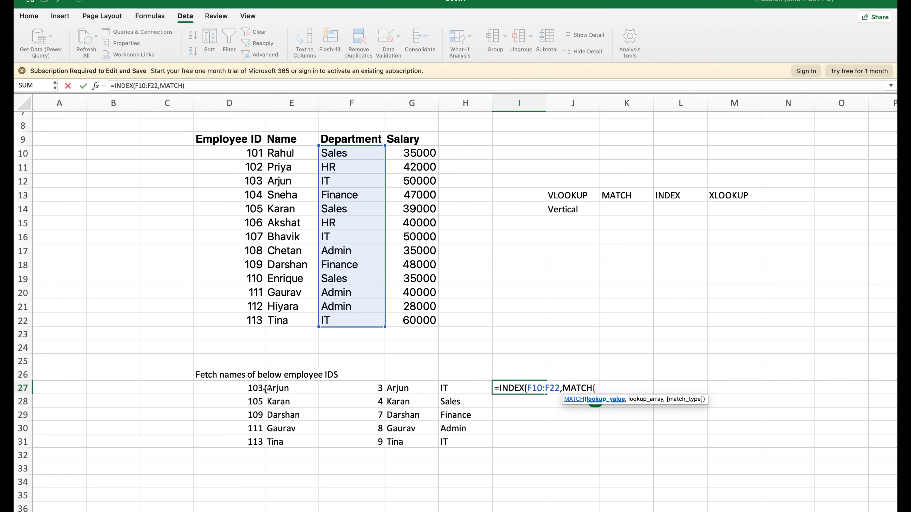
{"action": "left_click", "coordinate": [252, 389]}
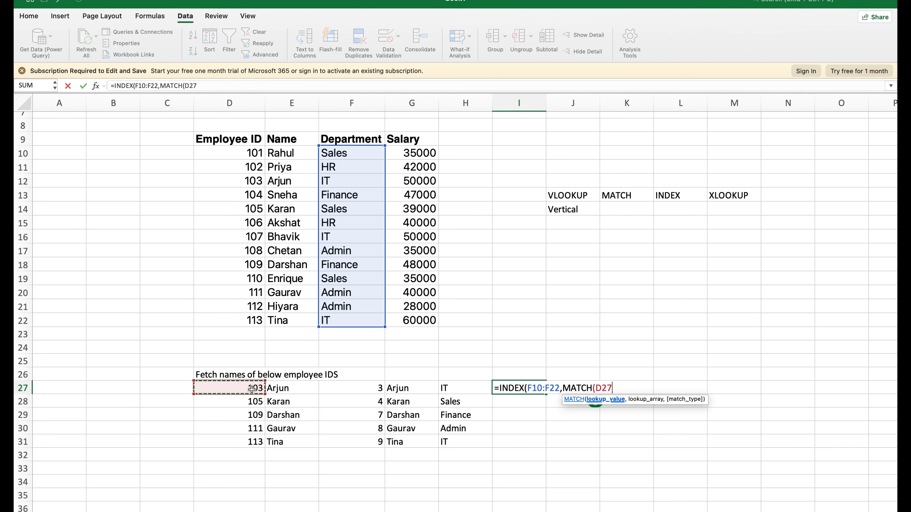
{"action": "type", "text": ","}
{"action": "left_click", "coordinate": [240, 153]}
{"action": "key", "text": "ctrl+shift+Down"}
{"action": "type", "text": ",0"}
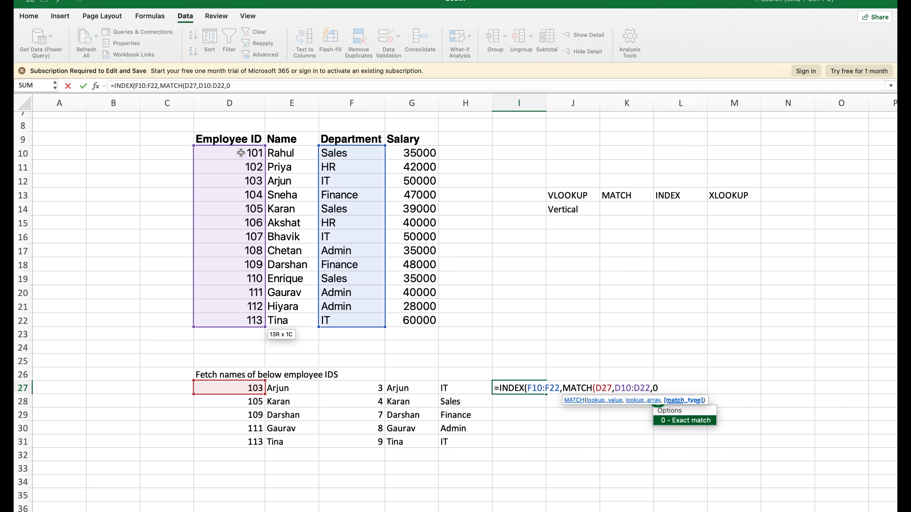
{"action": "key", "text": "Return"}
{"action": "key", "text": "Return"}
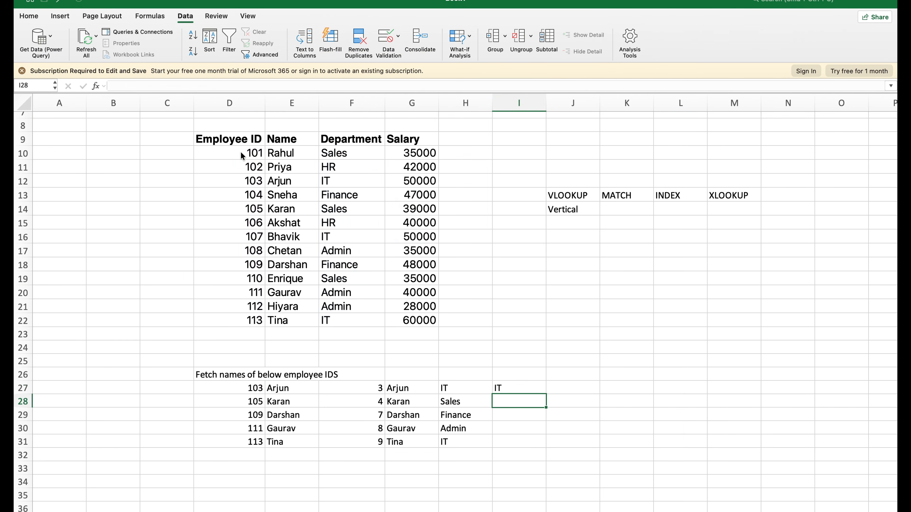
Fill the combined INDEX and MATCH formula from I27 down to I31.
{"action": "key", "text": "Up"}
{"action": "key", "text": "shift+Down"}
{"action": "key", "text": "shift+Down"}
{"action": "key", "text": "shift+Down"}
{"action": "key", "text": "shift+Down"}
{"action": "key", "text": "ctrl+d"}
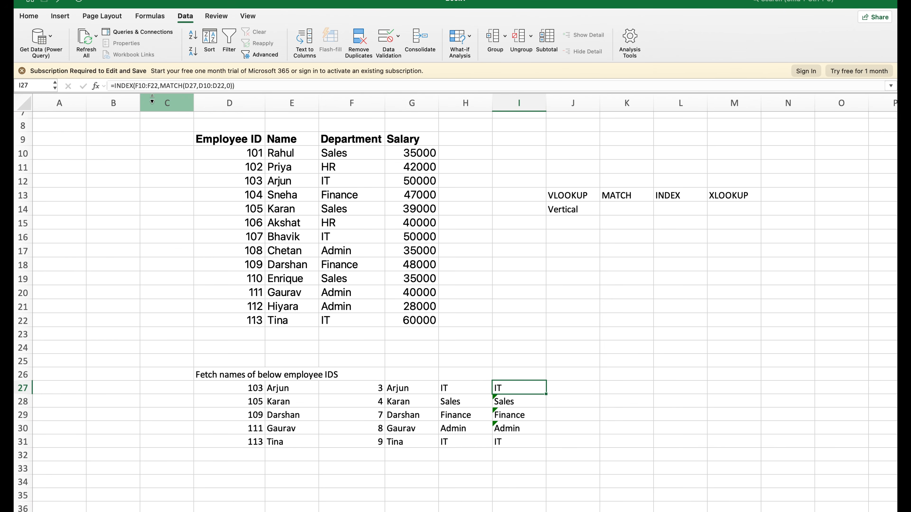
Review the cell references in I27's combined formula, along with the MATCH and INDEX headings.
{"action": "left_click", "coordinate": [257, 86]}
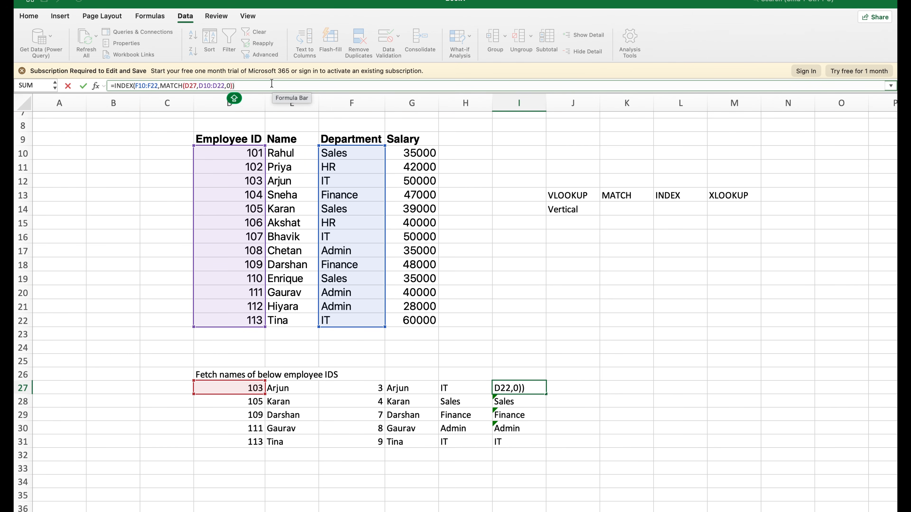
{"action": "left_click", "coordinate": [595, 333]}
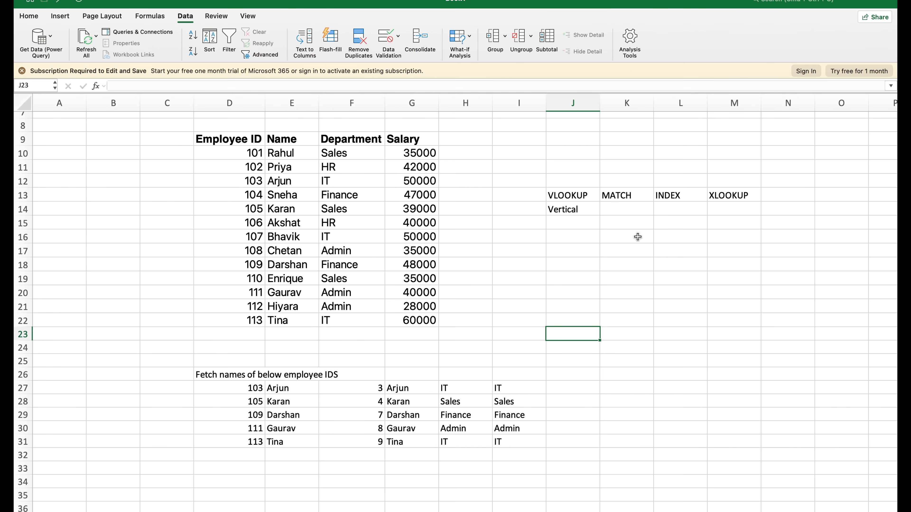
{"action": "left_click", "coordinate": [619, 193]}
{"action": "left_click", "coordinate": [662, 199]}
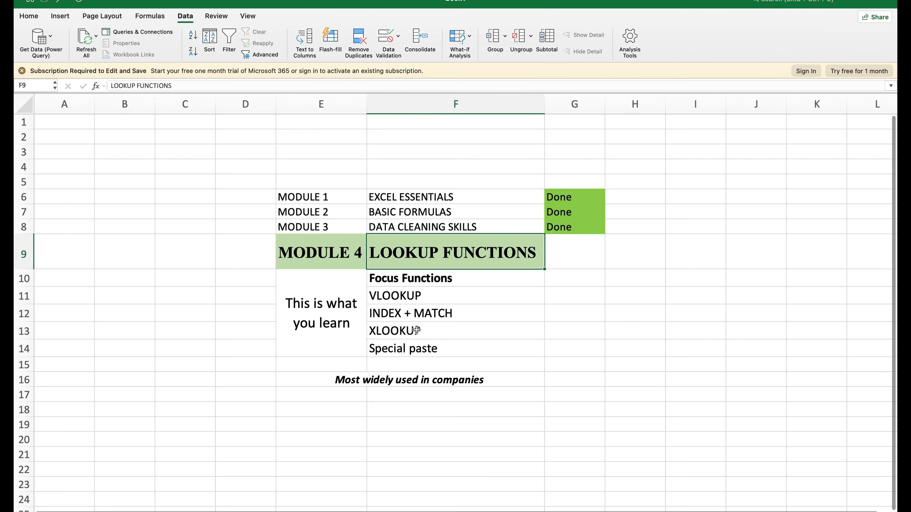
Switch to the module overview sheet and review the XLOOKUP and VLOOKUP entries under Focus Functions.
{"action": "left_click", "coordinate": [416, 331]}
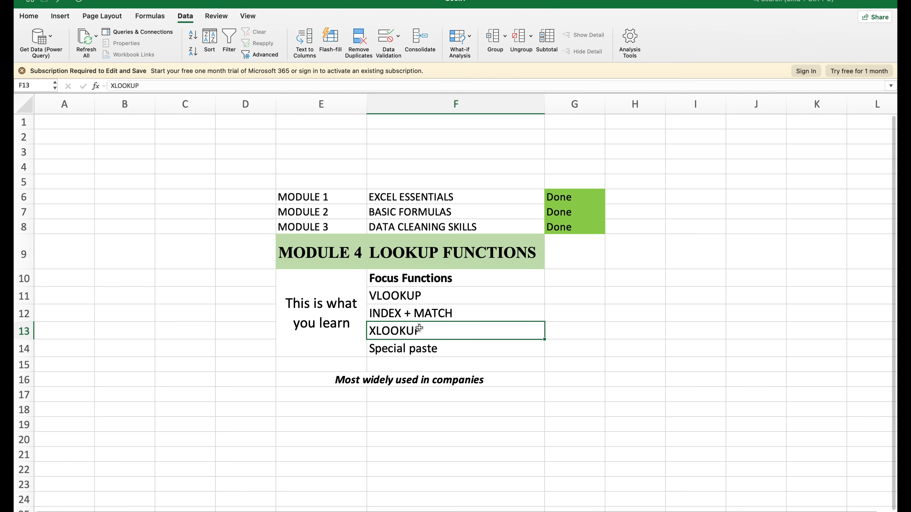
{"action": "left_click", "coordinate": [419, 299]}
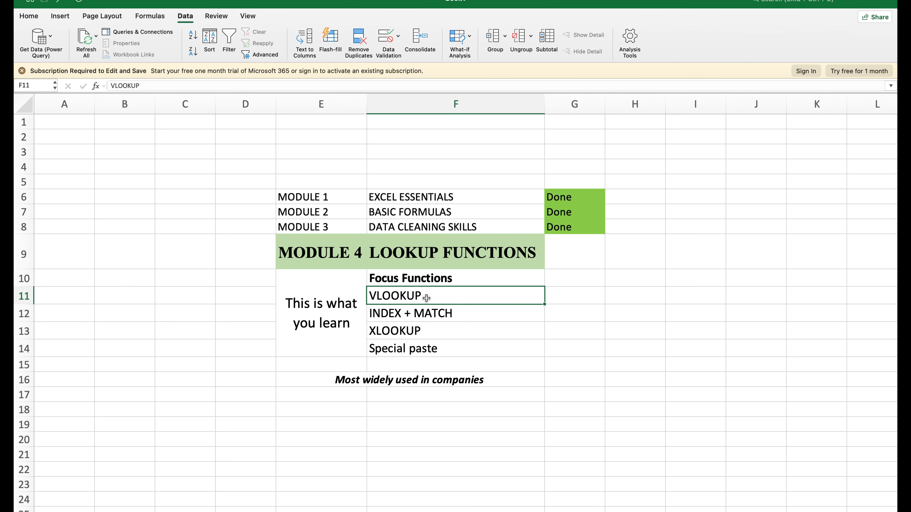
{"action": "left_click", "coordinate": [429, 331]}
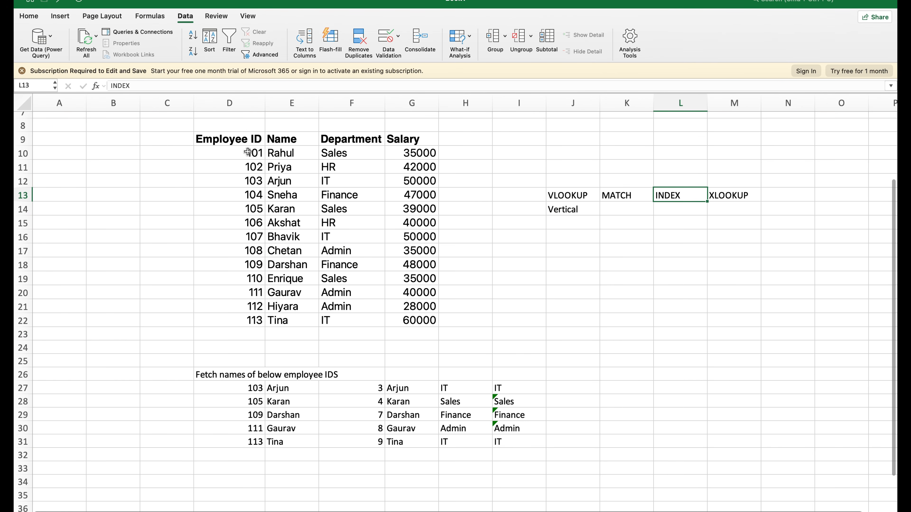
{"action": "left_click", "coordinate": [246, 145]}
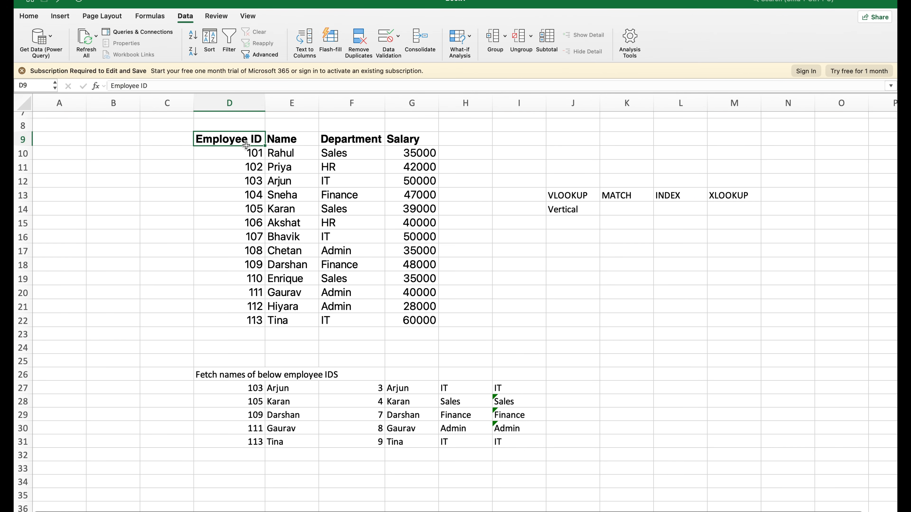
{"action": "key", "text": "shift+Right"}
{"action": "key", "text": "shift+Right"}
{"action": "key", "text": "shift+Right"}
{"action": "key", "text": "shift+Down"}
{"action": "key", "text": "shift+Down"}
{"action": "key", "text": "shift+Down"}
{"action": "key", "text": "shift+Down"}
{"action": "key", "text": "shift+Down"}
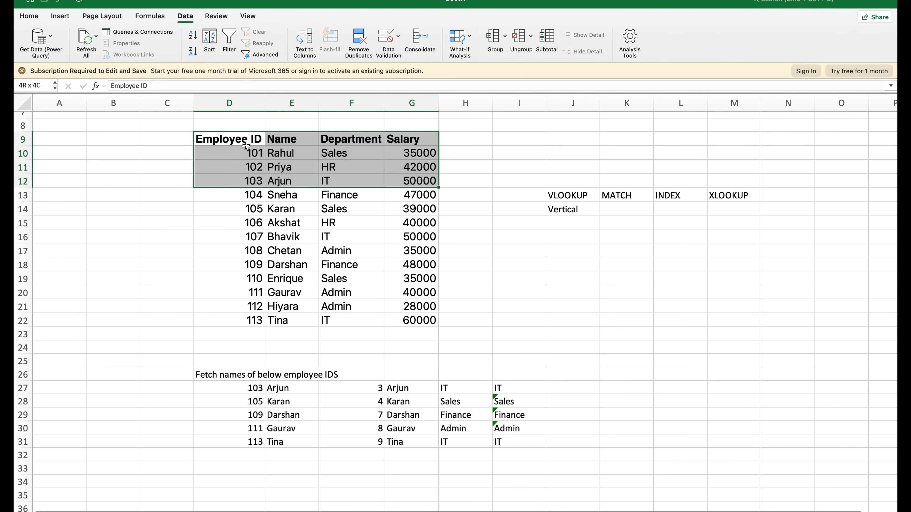
{"action": "key", "text": "Left"}
{"action": "key", "text": "shift+Left"}
{"action": "key", "text": "shift+Left"}
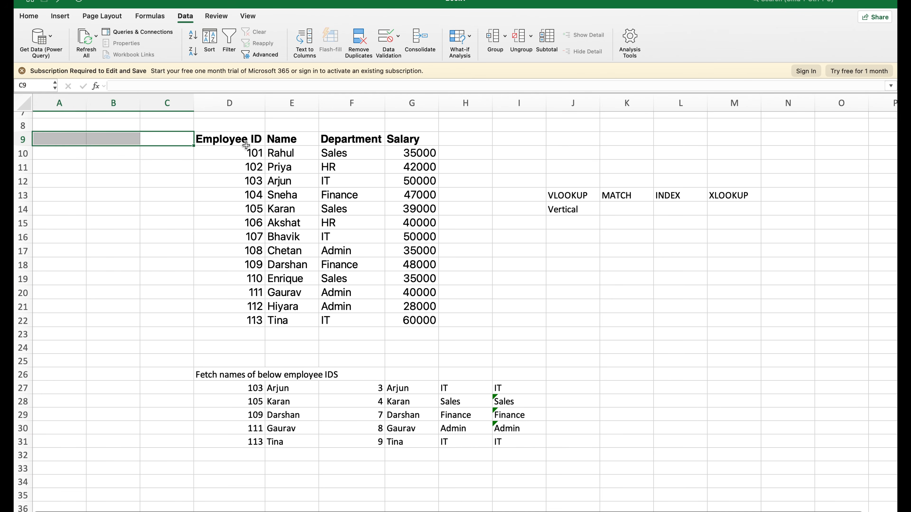
{"action": "key", "text": "Right"}
{"action": "key", "text": "Right"}
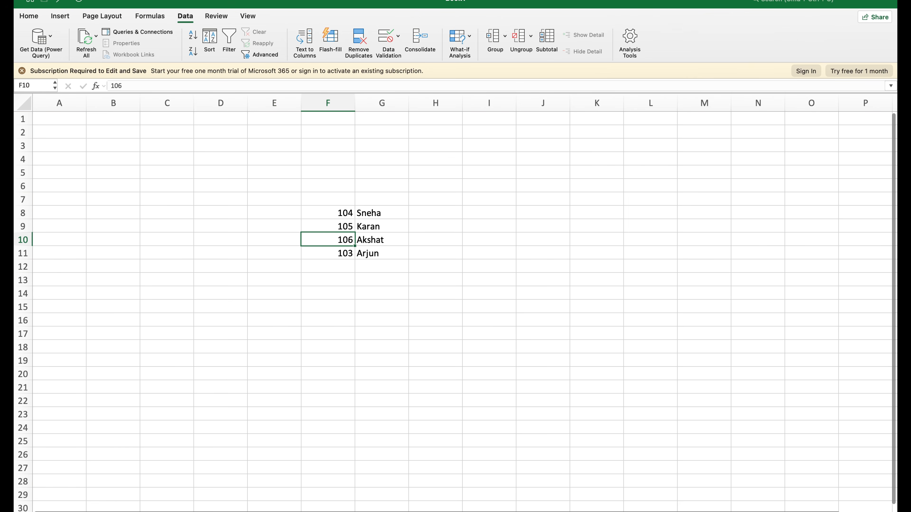
On the cross-sheet lookup sheet, clear the employee IDs and fetched names in F8:G11.
{"action": "key", "text": "Up"}
{"action": "key", "text": "Up"}
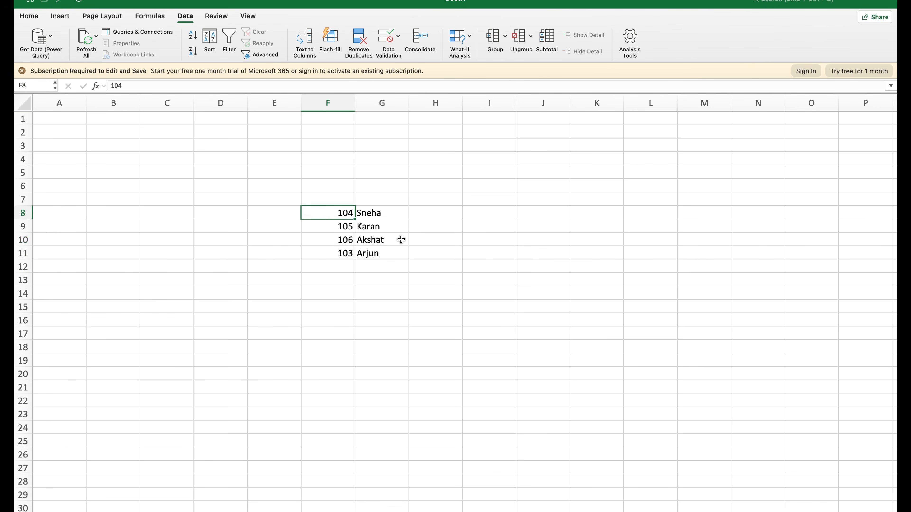
{"action": "key", "text": "shift+Right"}
{"action": "key", "text": "shift+Down"}
{"action": "key", "text": "shift+Down"}
{"action": "key", "text": "shift+Down"}
{"action": "key", "text": "Delete"}
{"action": "key", "text": "Left"}
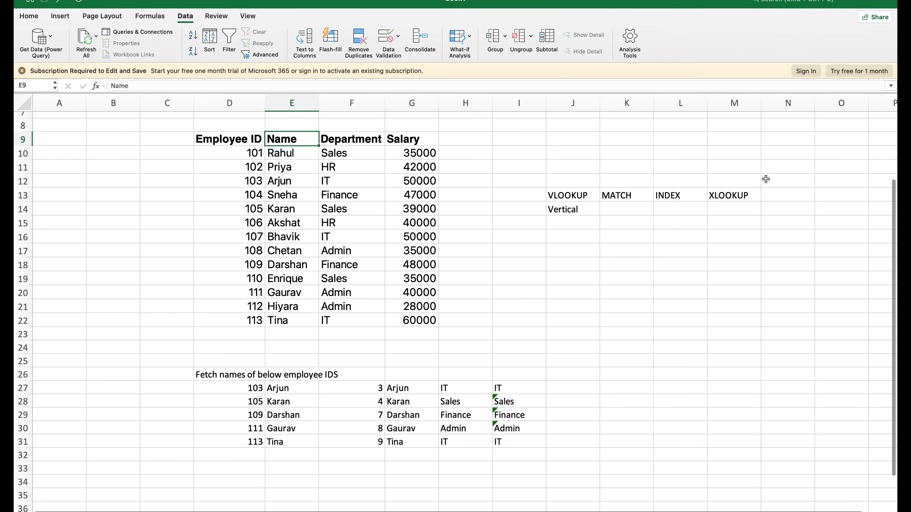
Go from the XLOOKUP heading to the XLOOKUP practice sheet and inspect the lookup name in B10.
{"action": "left_click", "coordinate": [741, 196]}
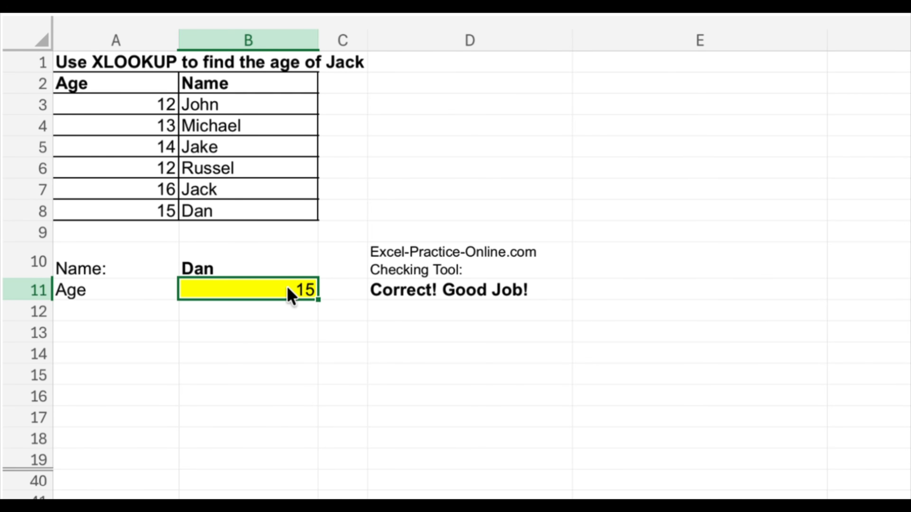
{"action": "left_click", "coordinate": [245, 268]}
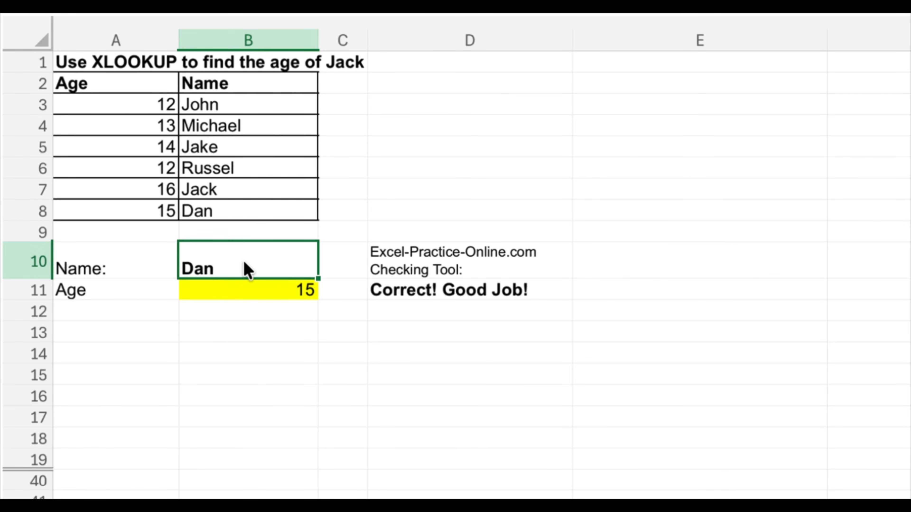
Replace the age result in B11 with an XLOOKUP formula that looks up B10 in B2:B8 and returns from A2:A8.
{"action": "left_click", "coordinate": [280, 296]}
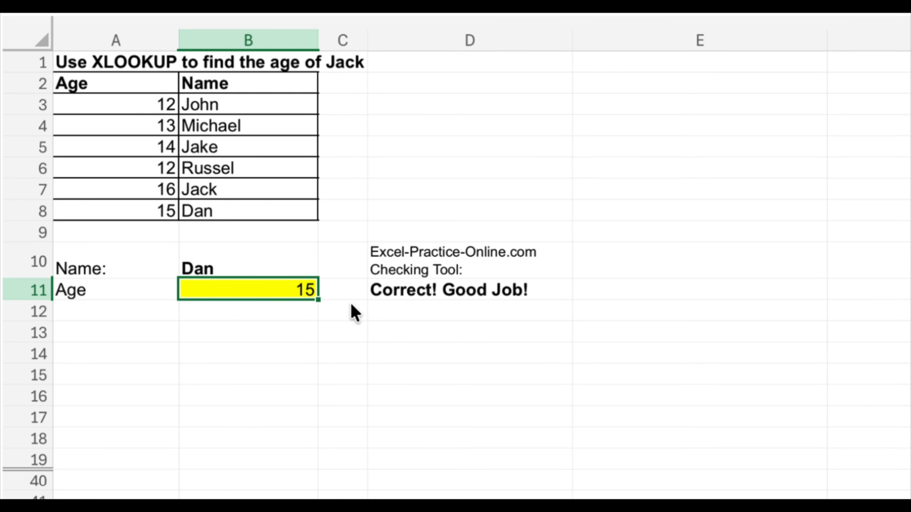
{"action": "type", "text": "=XLOOKUP("}
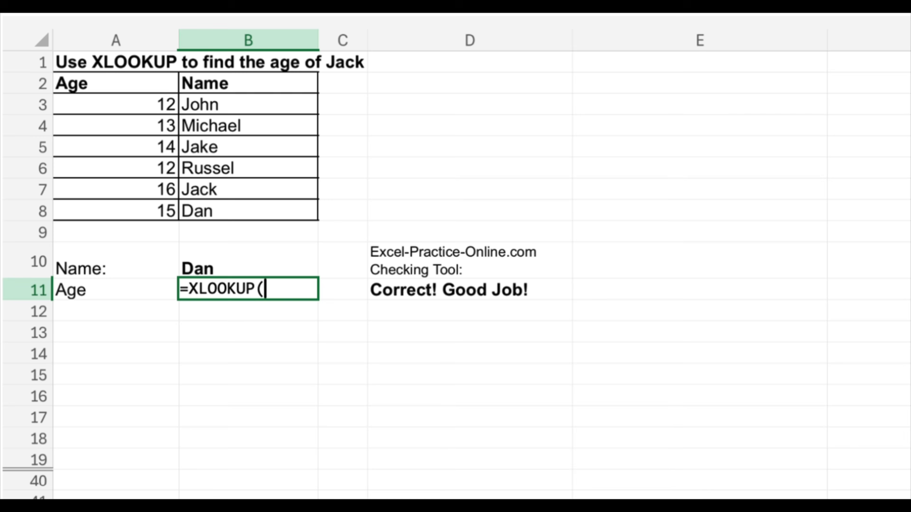
{"action": "left_click", "coordinate": [262, 265]}
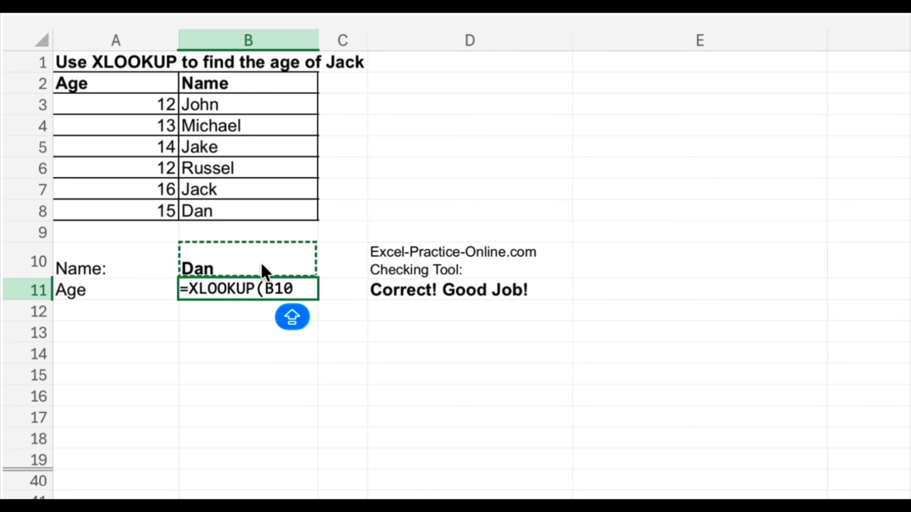
{"action": "type", "text": ","}
{"action": "left_click_drag", "start_coordinate": [250, 89], "coordinate": [247, 212]}
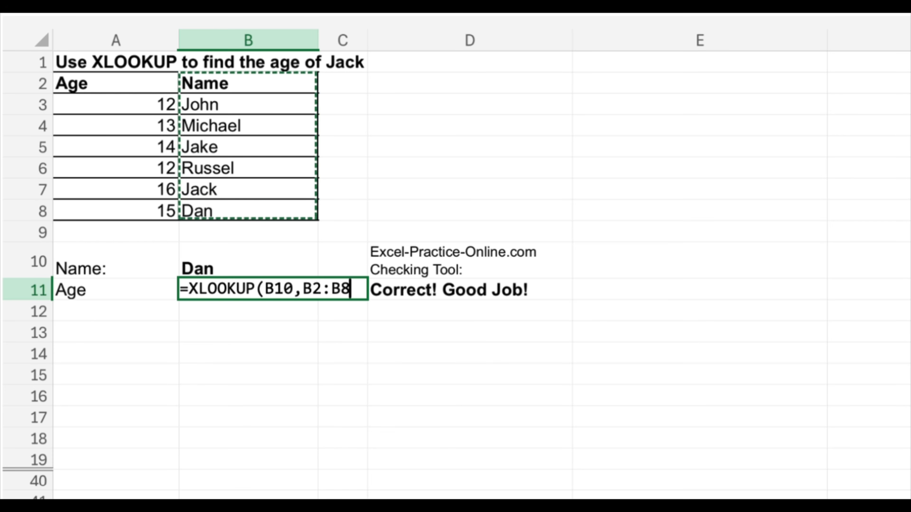
{"action": "type", "text": ","}
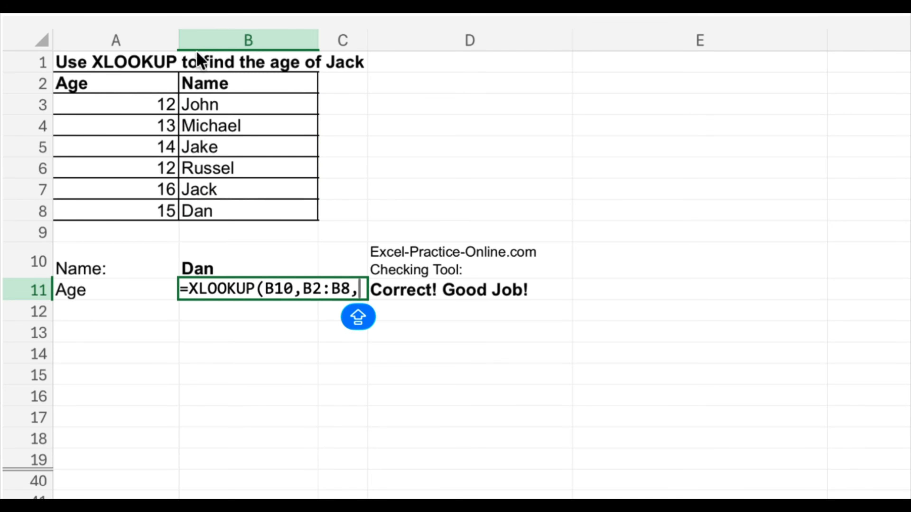
{"action": "left_click_drag", "start_coordinate": [138, 86], "coordinate": [138, 211]}
{"action": "key", "text": "Return"}
{"action": "key", "text": "Up"}
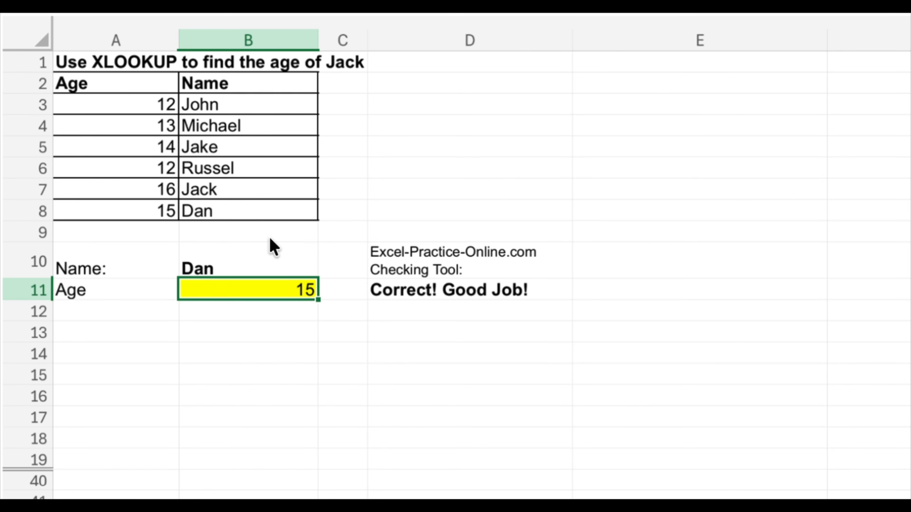
Test the XLOOKUP formula by setting the lookup name in B10 to the name in B3, then to the one in B5.
{"action": "key", "text": "Up"}
{"action": "type", "text": "John"}
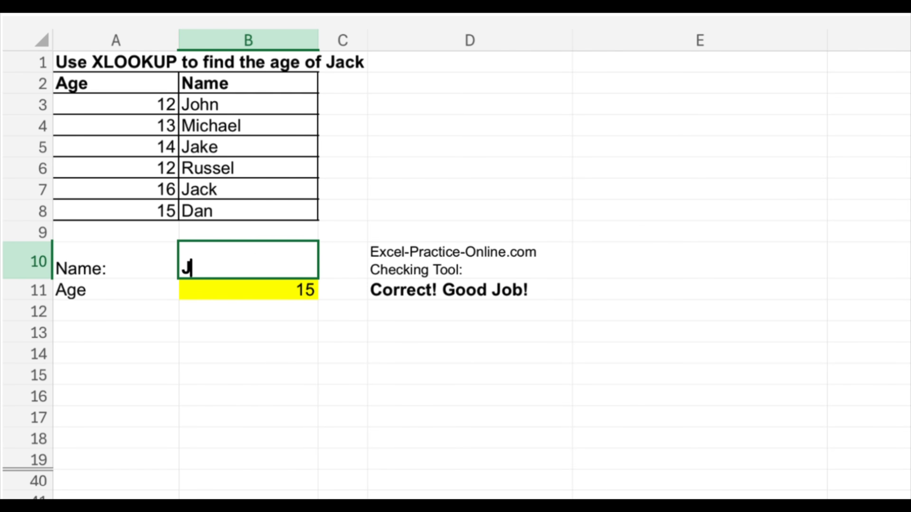
{"action": "key", "text": "Return"}
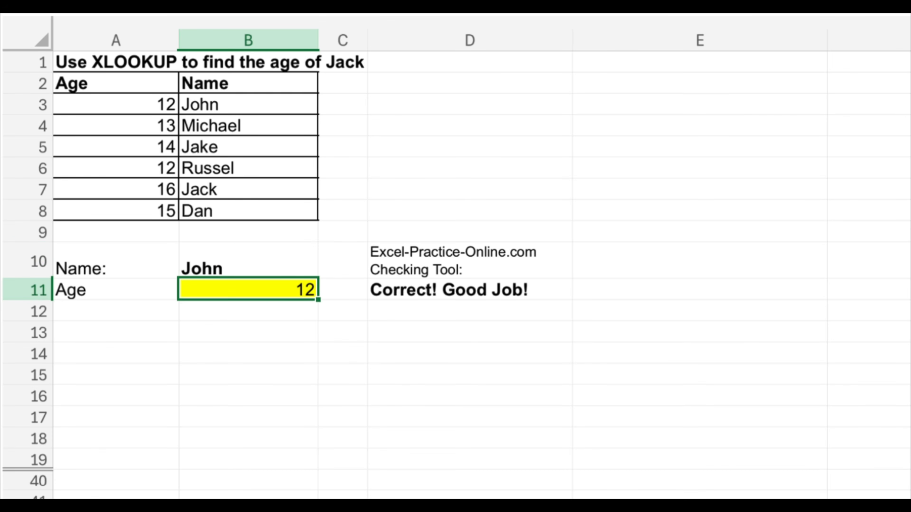
{"action": "key", "text": "Up"}
{"action": "type", "text": "Jake"}
{"action": "key", "text": "Return"}
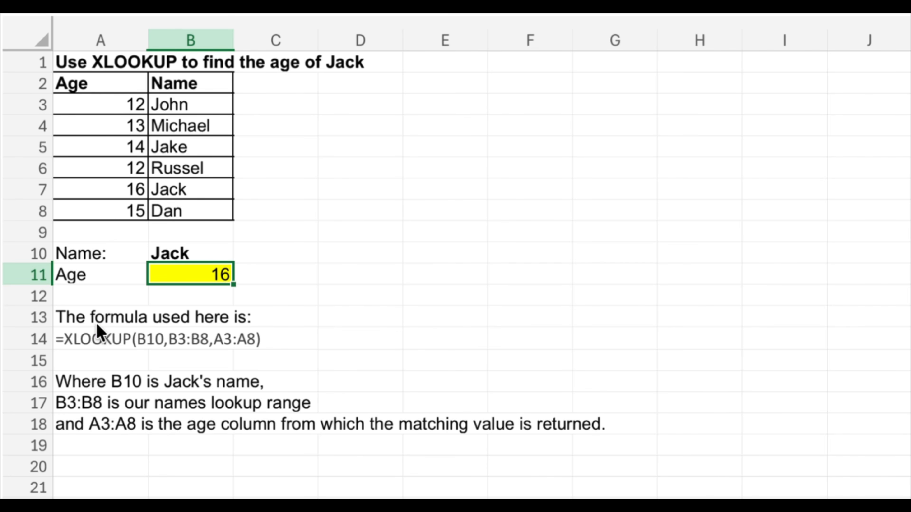
On the XLOOKUP solution sheet, review the formula in A14, the lookup name in B10 and the argument explanations in A16:A18.
{"action": "left_click", "coordinate": [79, 341]}
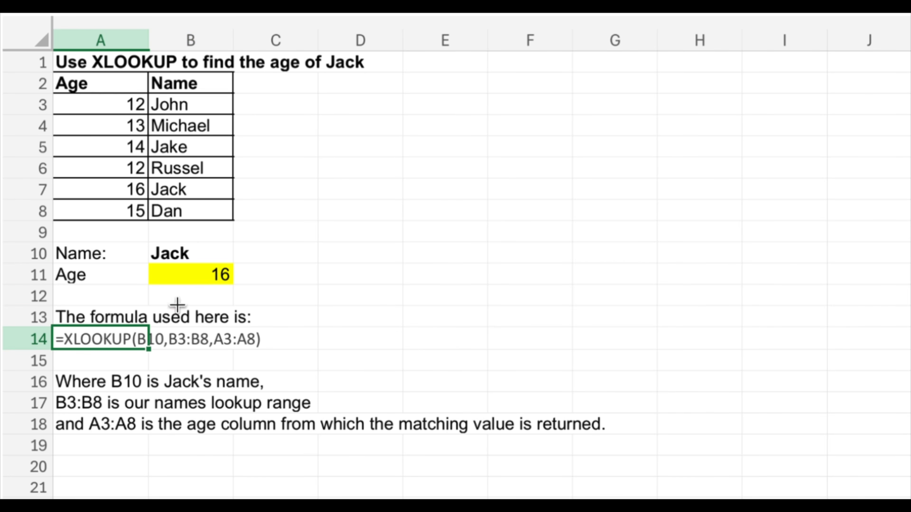
{"action": "left_click", "coordinate": [183, 253]}
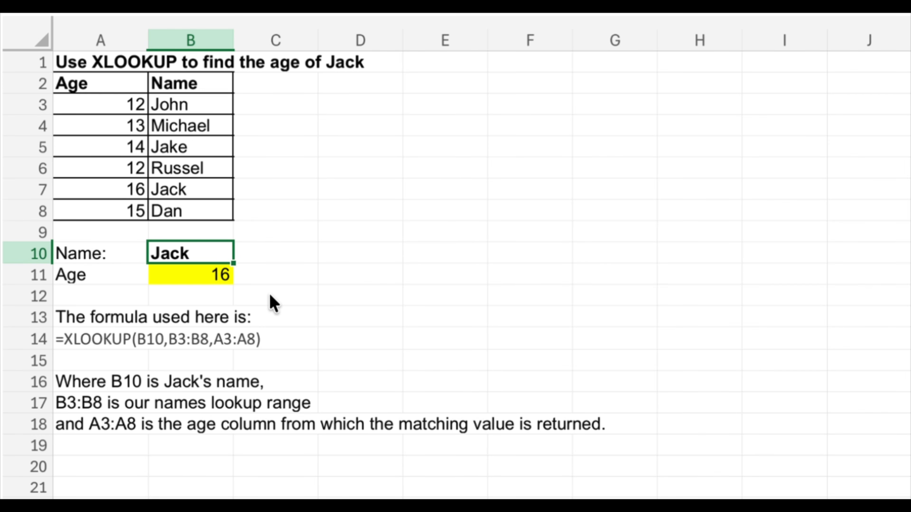
{"action": "left_click", "coordinate": [73, 387]}
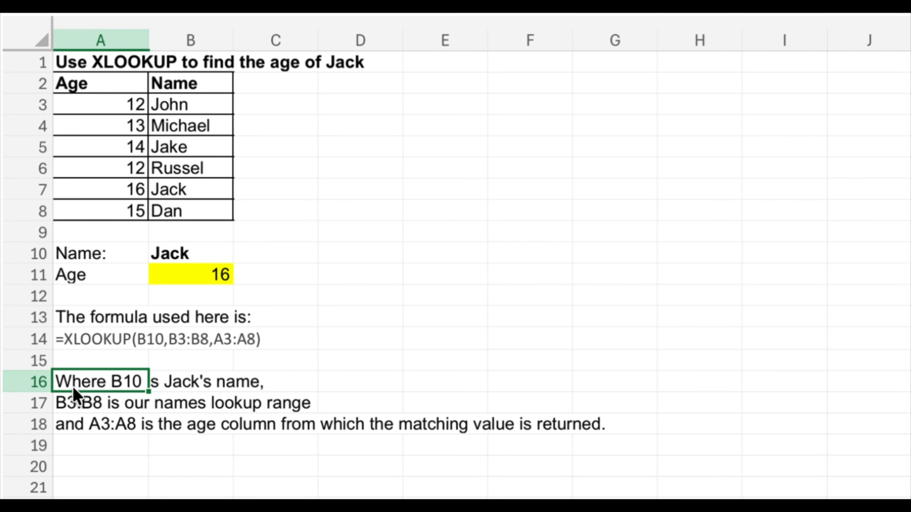
{"action": "left_click", "coordinate": [81, 412]}
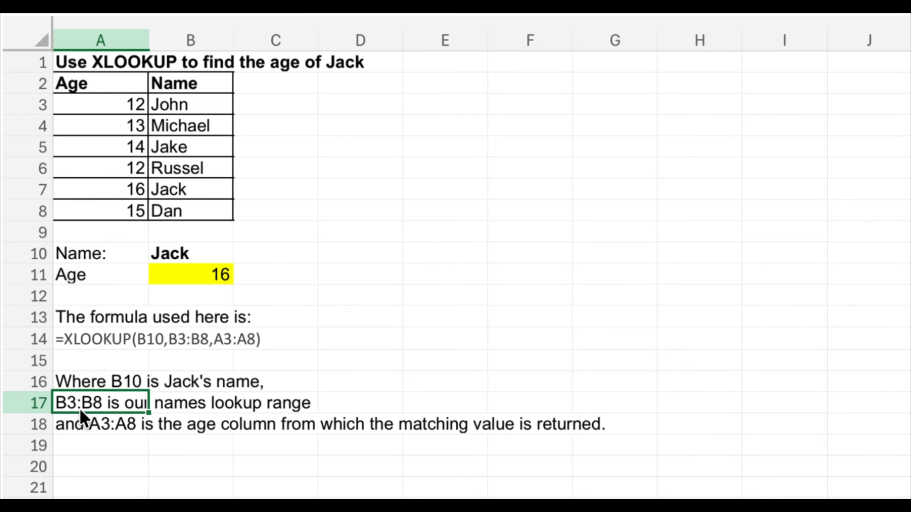
{"action": "left_click", "coordinate": [89, 429]}
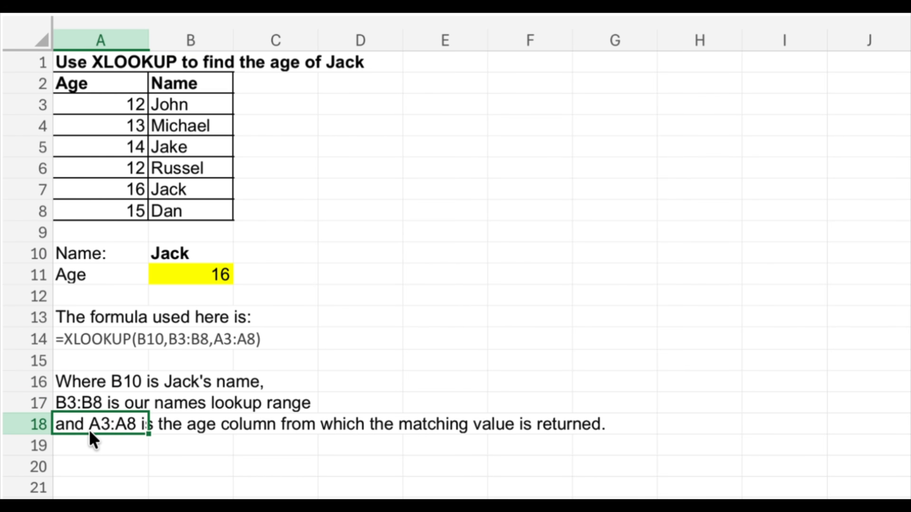